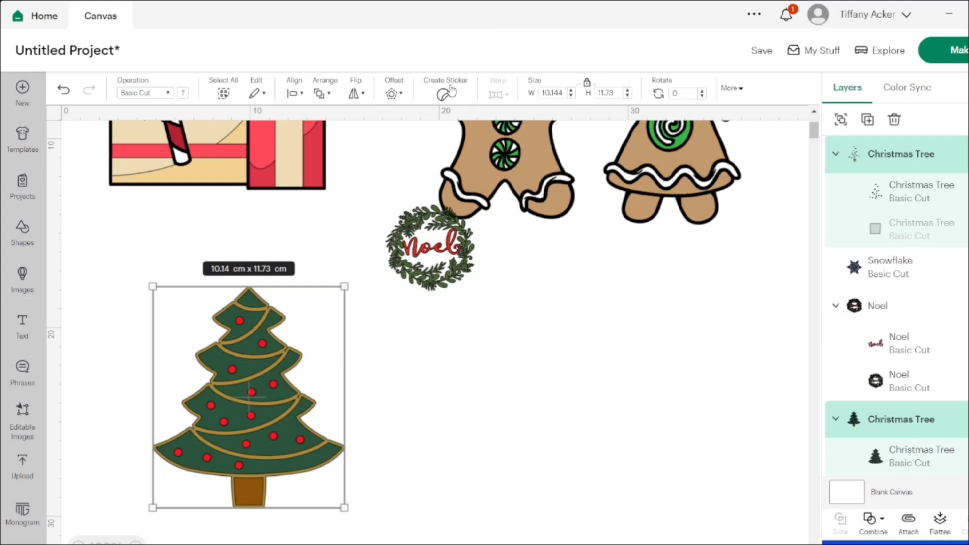
- Start turning the tree into a kiss-cut sticker and bring up its border-width choices
{"action": "left_click", "coordinate": [446, 93]}
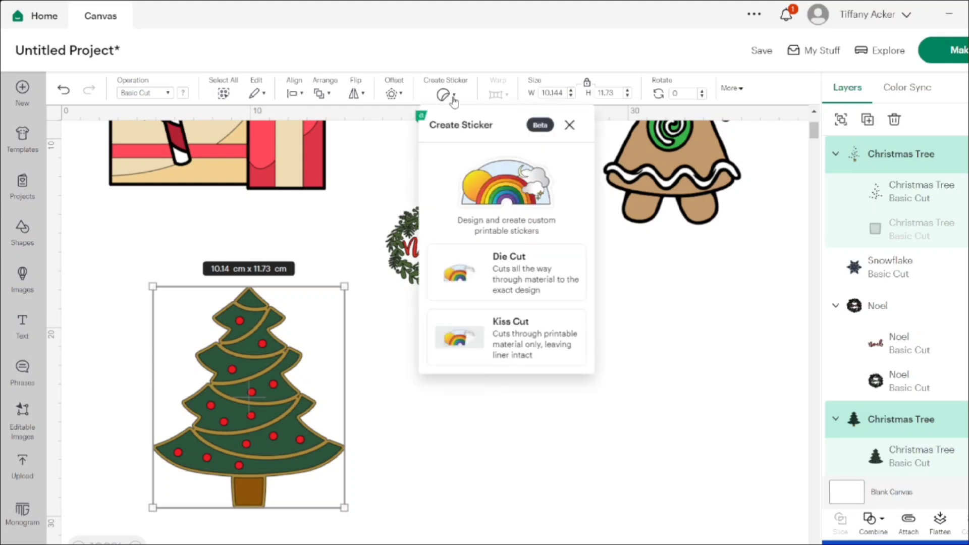
{"action": "left_click", "coordinate": [487, 340]}
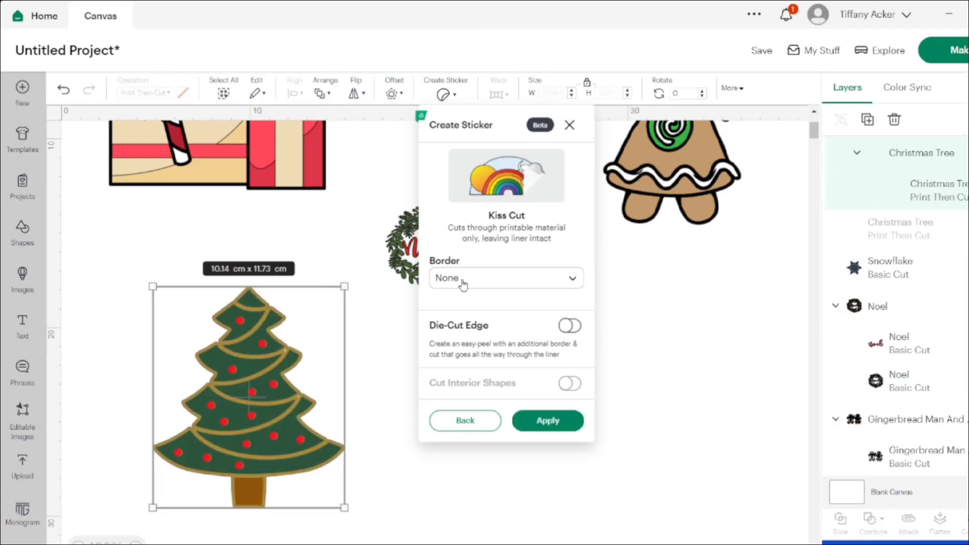
{"action": "left_click", "coordinate": [463, 280]}
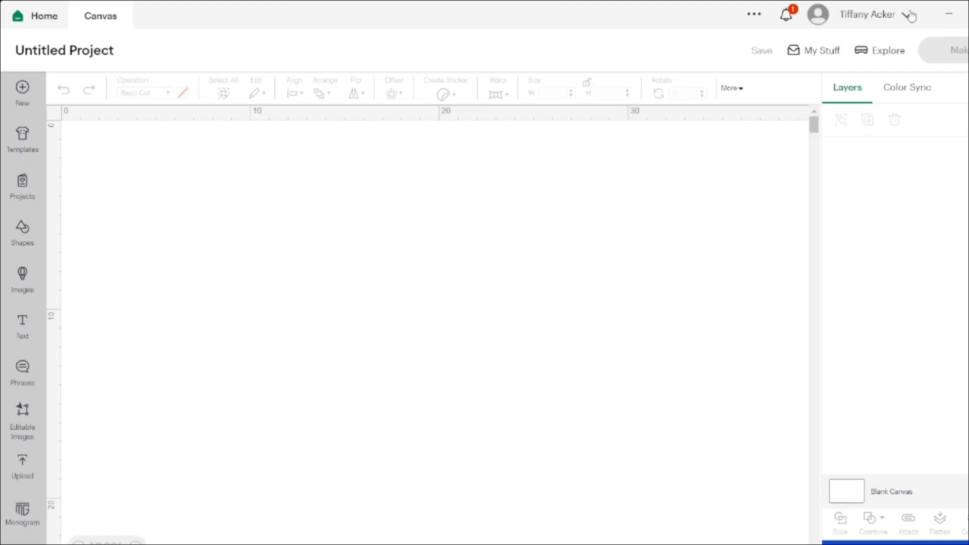
{"action": "left_click", "coordinate": [907, 20]}
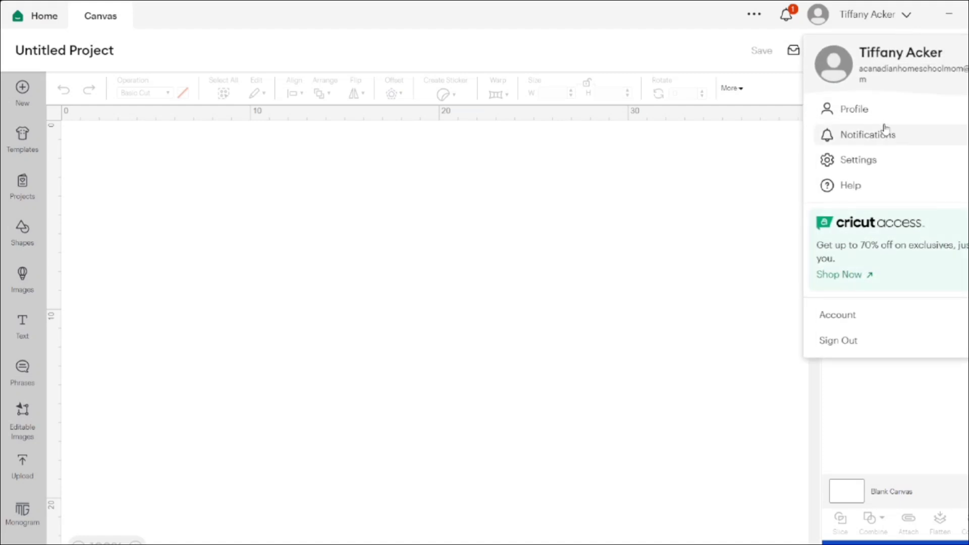
{"action": "left_click", "coordinate": [859, 160]}
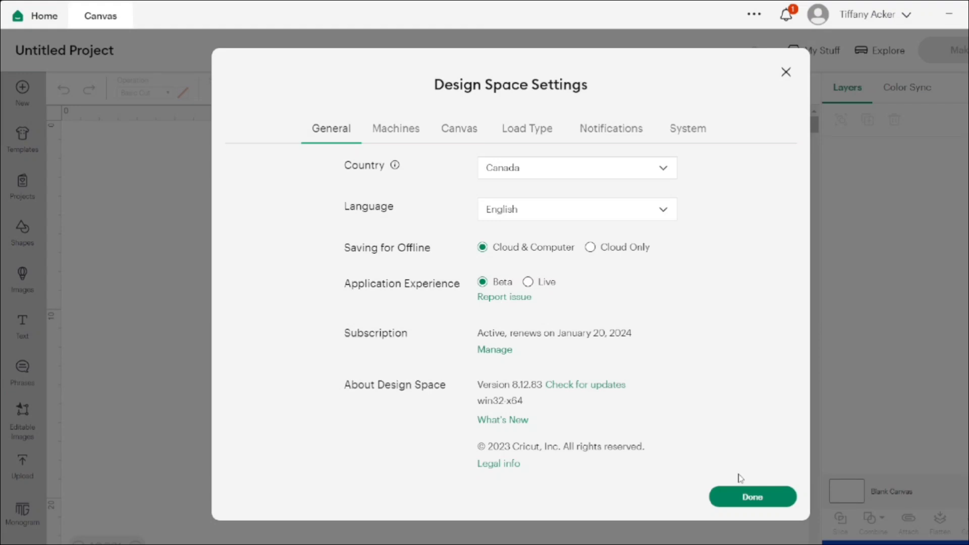
{"action": "left_click", "coordinate": [754, 507]}
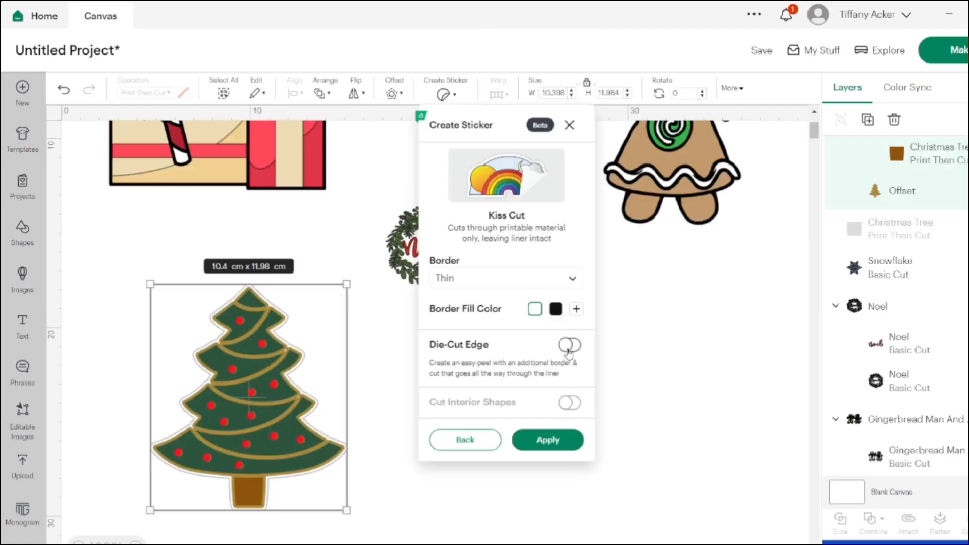
- Make the Noel wreath a sticker with a thin border
{"action": "left_click", "coordinate": [547, 440]}
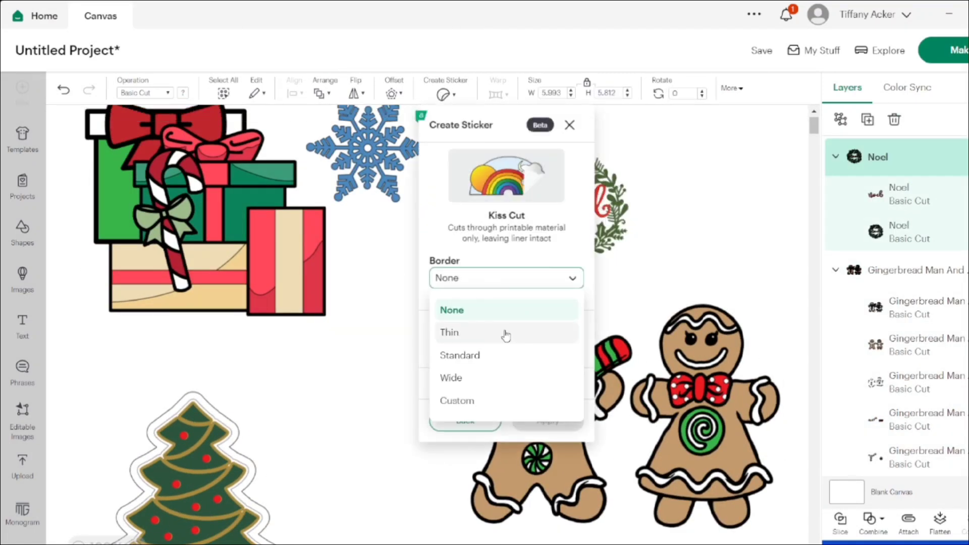
{"action": "left_click", "coordinate": [504, 334]}
{"action": "left_click", "coordinate": [545, 439]}
{"action": "left_click", "coordinate": [369, 179]}
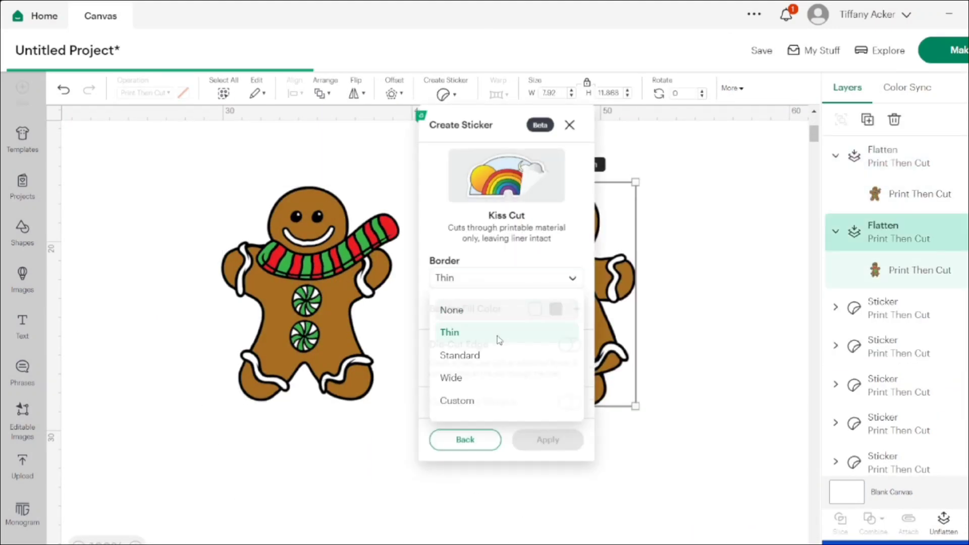
- Give the gingerbread design a thin-bordered sticker with adjusted edge options
{"action": "left_click", "coordinate": [500, 333]}
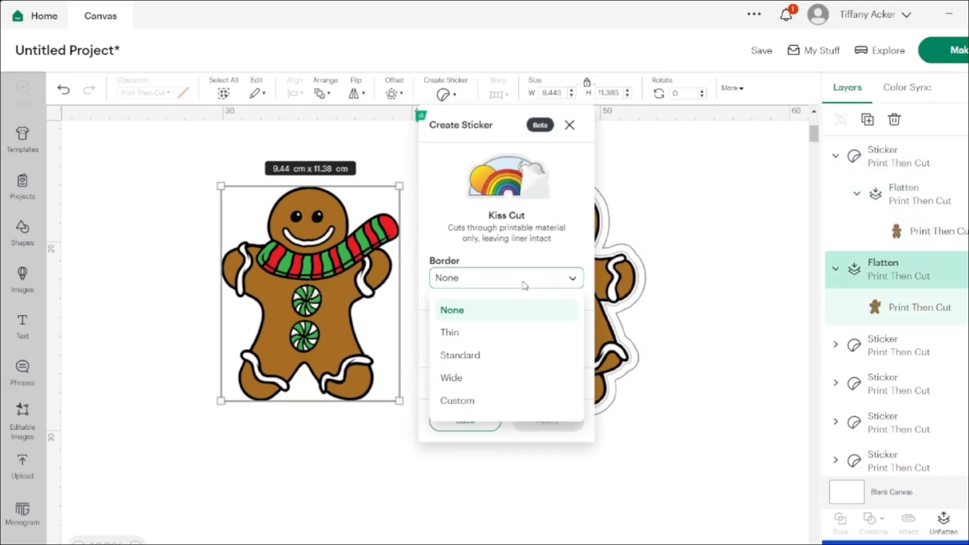
{"action": "left_click", "coordinate": [455, 332]}
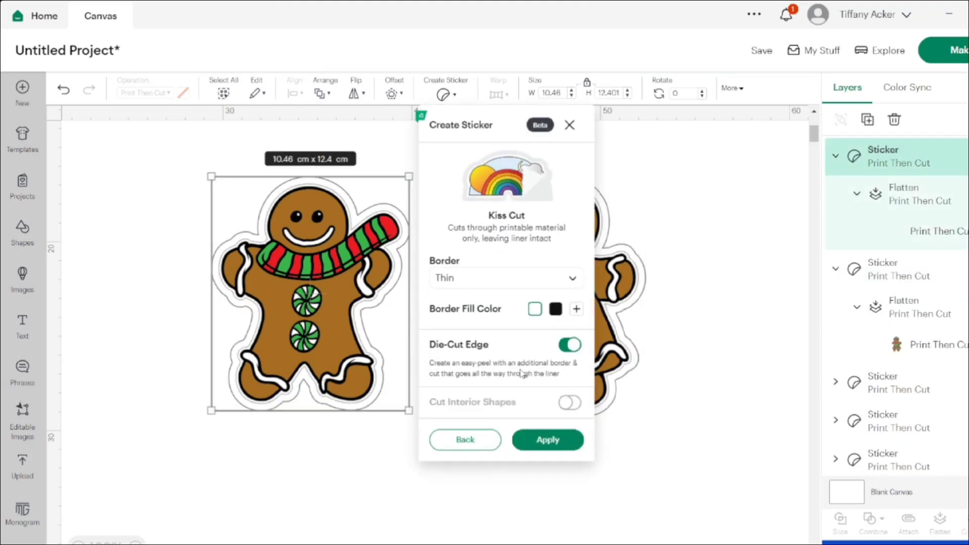
{"action": "left_click", "coordinate": [548, 440]}
{"action": "scroll", "coordinate": [563, 441], "scroll_direction": "down", "scroll_amount": 5}
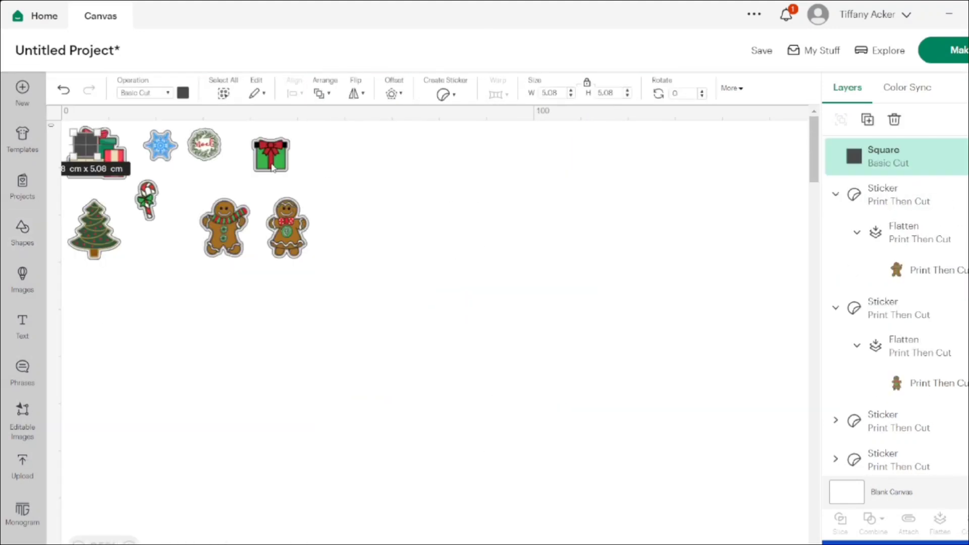
- Move the dark square aside and enter width 17 and height 25
{"action": "left_click_drag", "start_coordinate": [86, 146], "coordinate": [347, 178]}
{"action": "left_click", "coordinate": [555, 92]}
{"action": "type", "text": "17"}
{"action": "key", "text": "Tab"}
{"action": "type", "text": "25"}
{"action": "key", "text": "Return"}
{"action": "scroll", "coordinate": [434, 303], "scroll_direction": "up", "scroll_amount": 3}
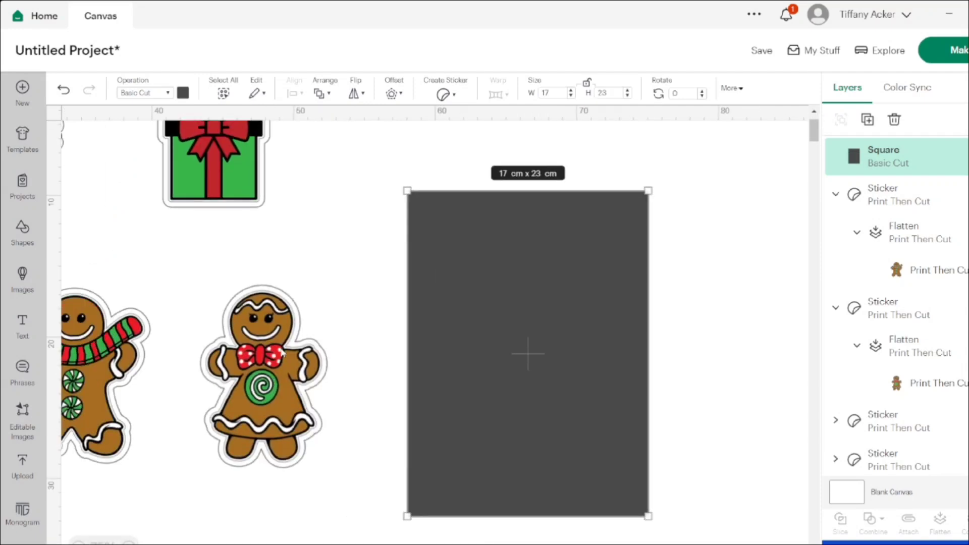
- Shrink the gingerbread girl sticker into the square's top-left corner, using undo and redo
{"action": "left_click_drag", "start_coordinate": [264, 325], "coordinate": [462, 293]}
{"action": "left_click_drag", "start_coordinate": [525, 382], "coordinate": [441, 240]}
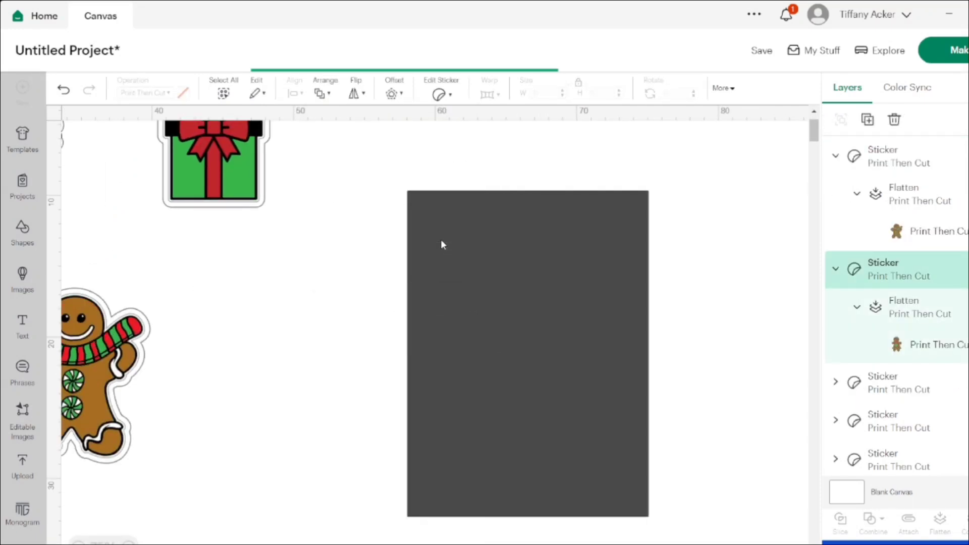
{"action": "left_click", "coordinate": [64, 91]}
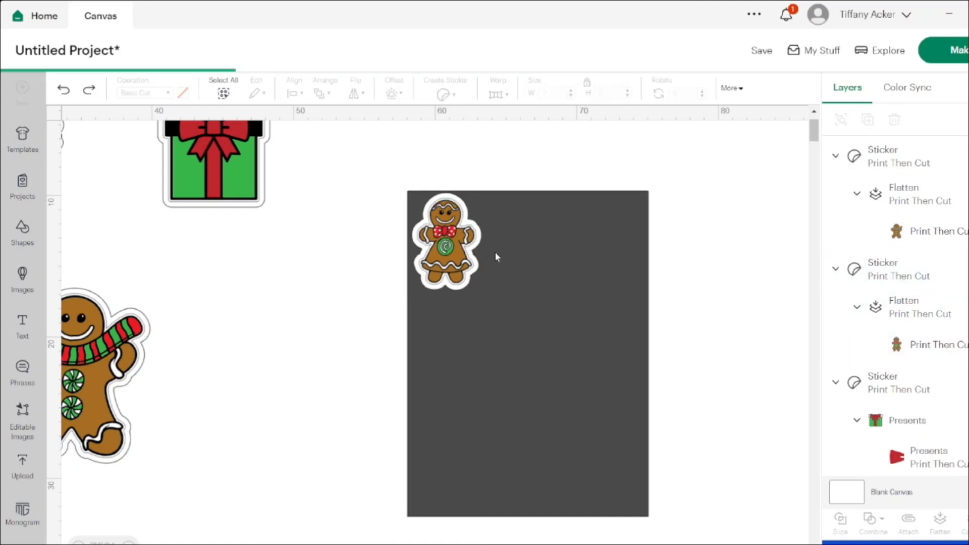
{"action": "key", "text": "ctrl+y"}
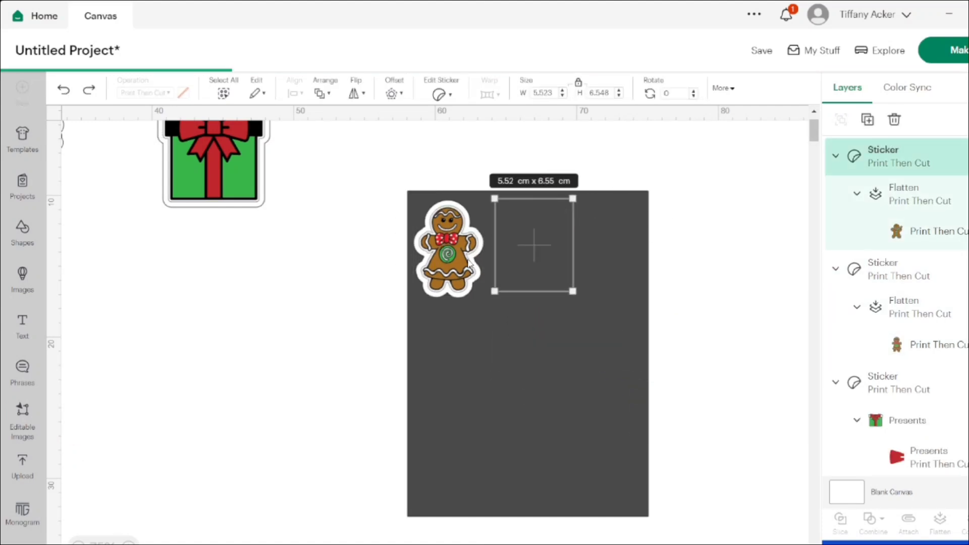
{"action": "key", "text": "ctrl+z"}
{"action": "key", "text": "ctrl+y"}
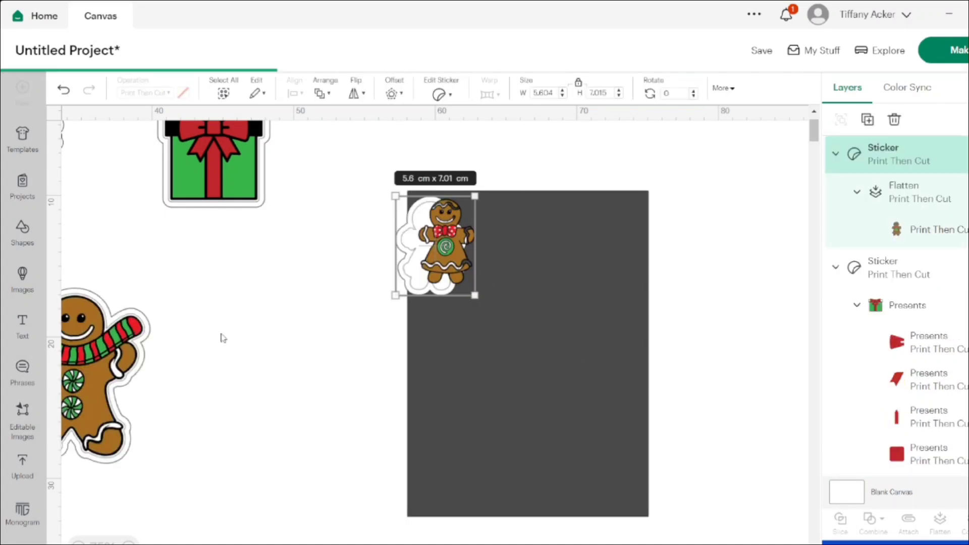
{"action": "scroll", "coordinate": [123, 439], "scroll_direction": "down", "scroll_amount": 1}
{"action": "left_click", "coordinate": [124, 439]}
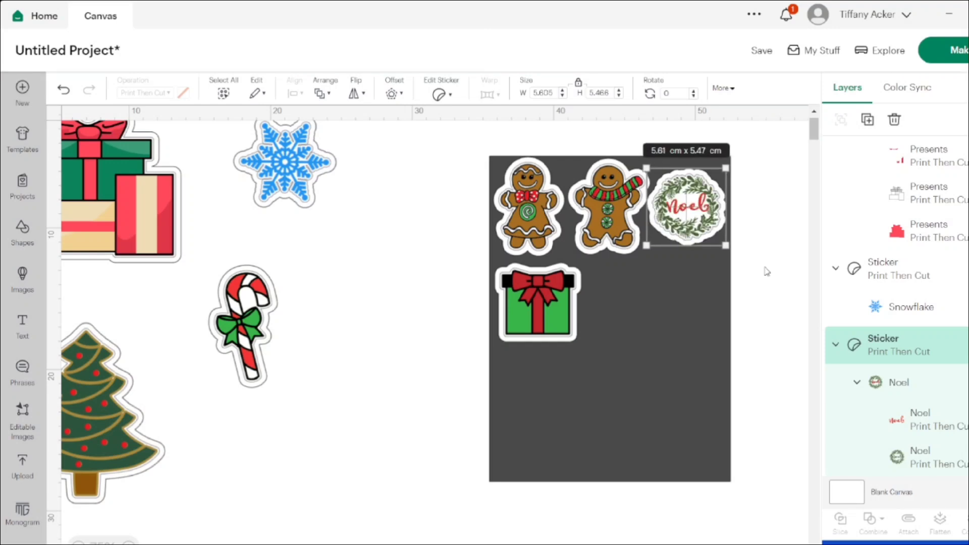
- Place the candy cane, tree, presents and snowflake stickers onto the sheet, resizing as needed
{"action": "left_click_drag", "start_coordinate": [242, 327], "coordinate": [667, 303]}
{"action": "left_click_drag", "start_coordinate": [126, 399], "coordinate": [316, 398]}
{"action": "left_click_drag", "start_coordinate": [336, 487], "coordinate": [303, 489]}
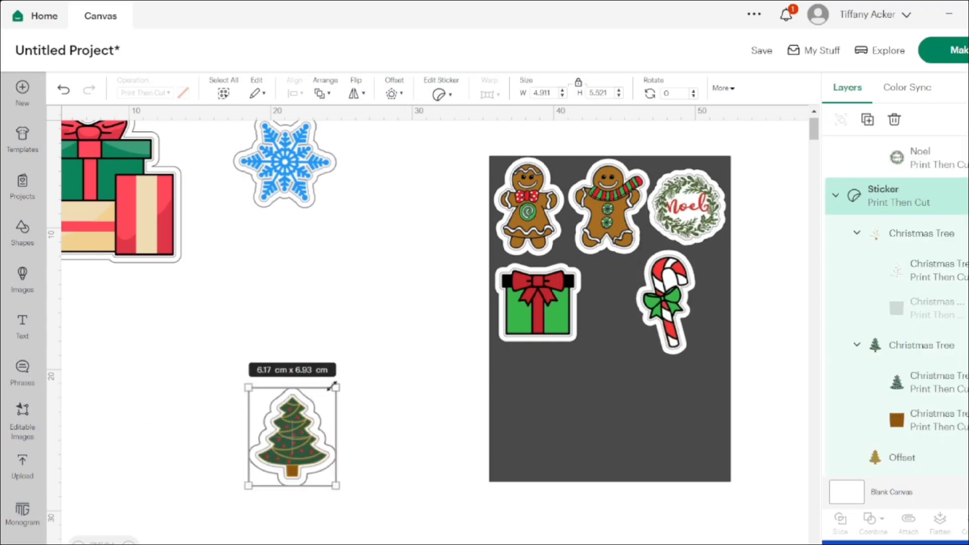
{"action": "left_click_drag", "start_coordinate": [270, 401], "coordinate": [536, 421]}
{"action": "left_click_drag", "start_coordinate": [121, 212], "coordinate": [657, 435]}
{"action": "left_click_drag", "start_coordinate": [757, 511], "coordinate": [705, 472]}
{"action": "left_click_drag", "start_coordinate": [299, 173], "coordinate": [623, 368]}
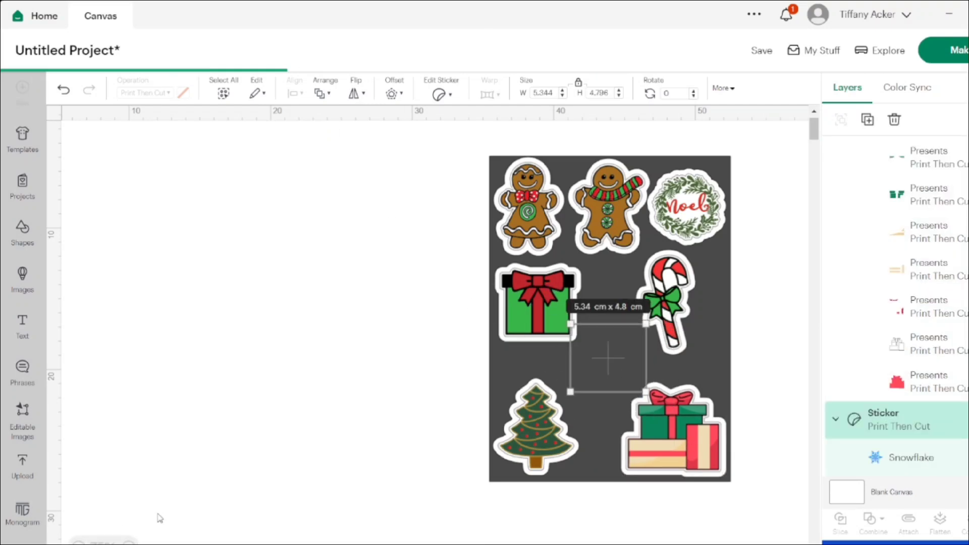
{"action": "scroll", "coordinate": [166, 505], "scroll_direction": "down", "scroll_amount": 1}
{"action": "scroll", "coordinate": [207, 454], "scroll_direction": "up", "scroll_amount": 1}
- Nudge the Noel wreath lower, then select everything on the sheet and open its options
{"action": "left_click", "coordinate": [530, 247]}
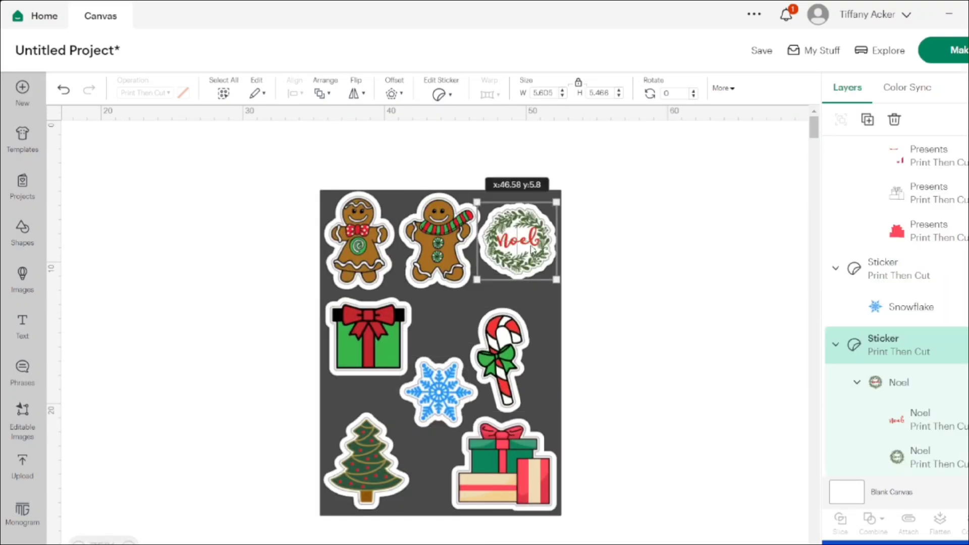
{"action": "left_click_drag", "start_coordinate": [531, 248], "coordinate": [531, 270]}
{"action": "left_click", "coordinate": [649, 252]}
{"action": "left_click_drag", "start_coordinate": [286, 180], "coordinate": [568, 520]}
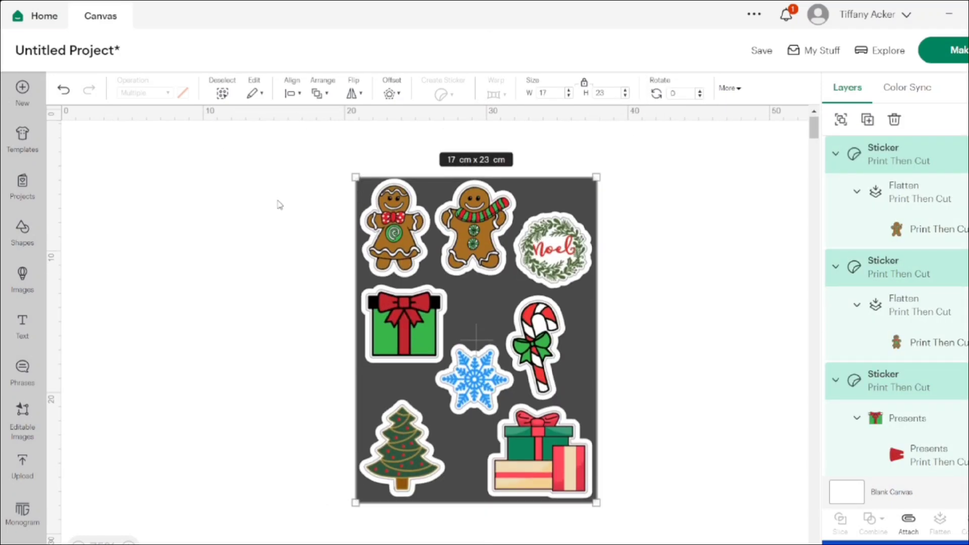
{"action": "scroll", "coordinate": [277, 205], "scroll_direction": "down", "scroll_amount": 1}
{"action": "right_click", "coordinate": [298, 217]}
{"action": "right_click", "coordinate": [371, 217]}
- Move the dark square right of the stickers and the candy cane beside the second sheet
{"action": "key", "text": "Escape"}
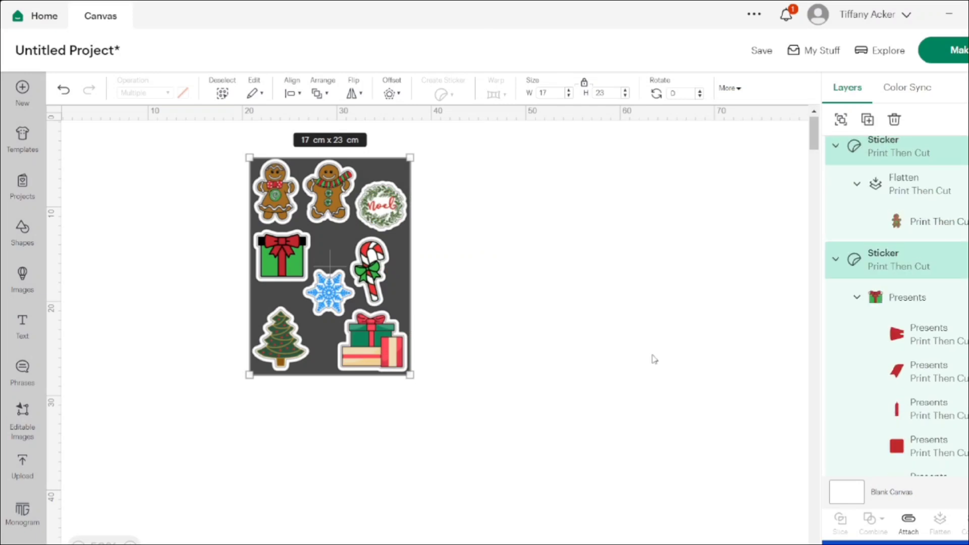
{"action": "left_click", "coordinate": [404, 272]}
{"action": "left_click_drag", "start_coordinate": [404, 273], "coordinate": [590, 273]}
{"action": "left_click", "coordinate": [371, 343]}
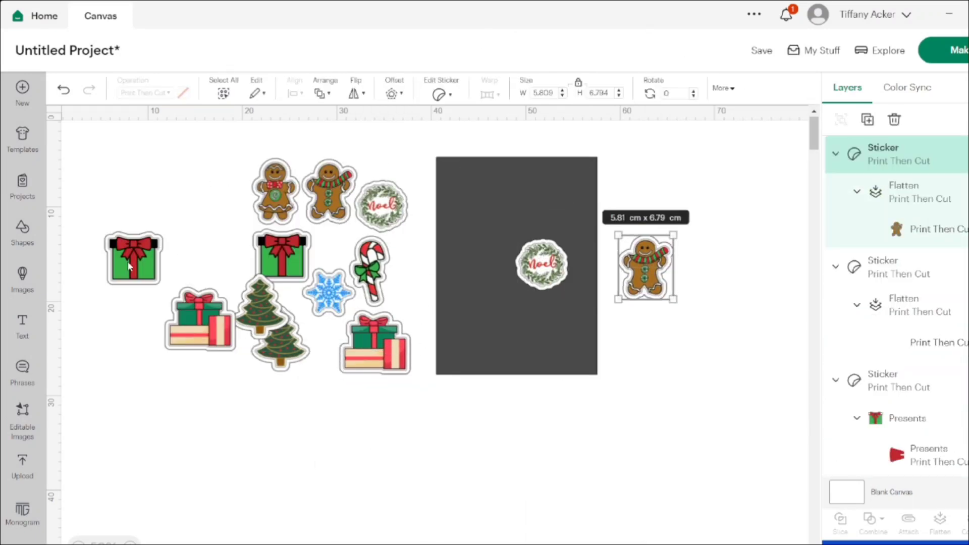
{"action": "left_click", "coordinate": [287, 204]}
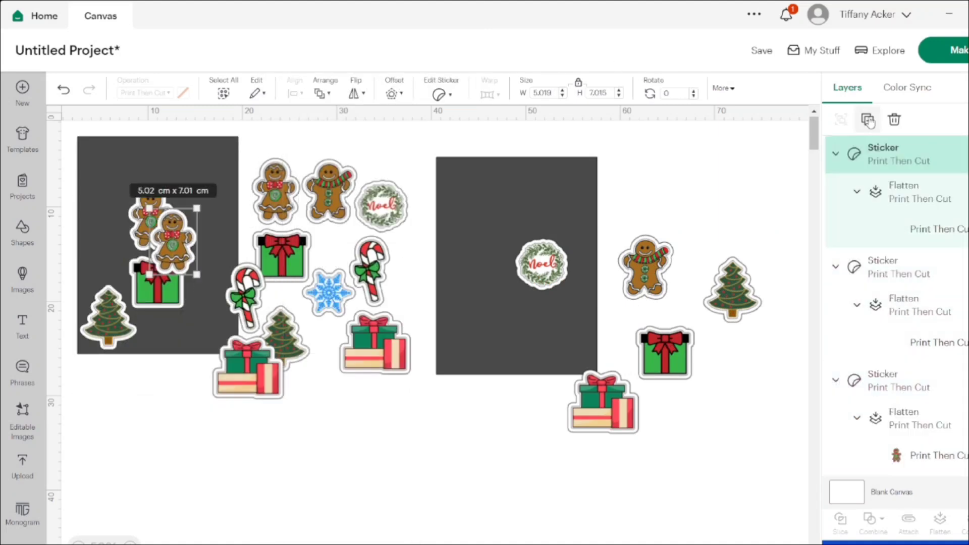
{"action": "left_click_drag", "start_coordinate": [146, 192], "coordinate": [717, 197]}
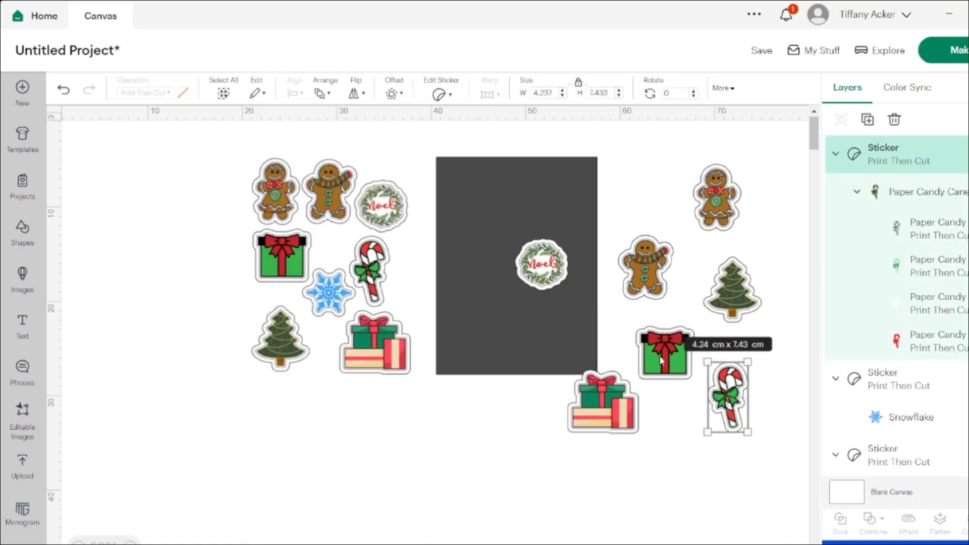
- Place the snowflake at the sheet's top-left and make it a thin-bordered sticker
{"action": "left_click", "coordinate": [329, 293]}
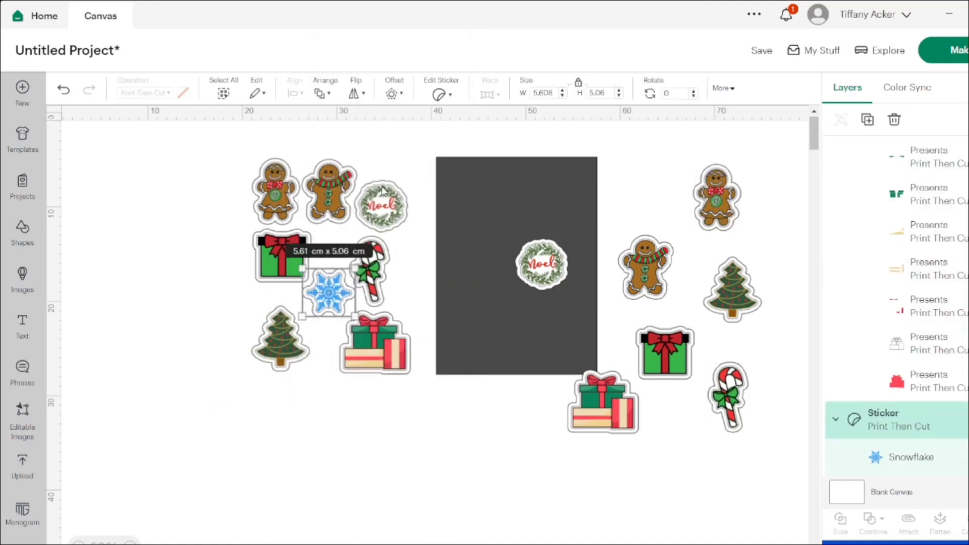
{"action": "left_click", "coordinate": [539, 267]}
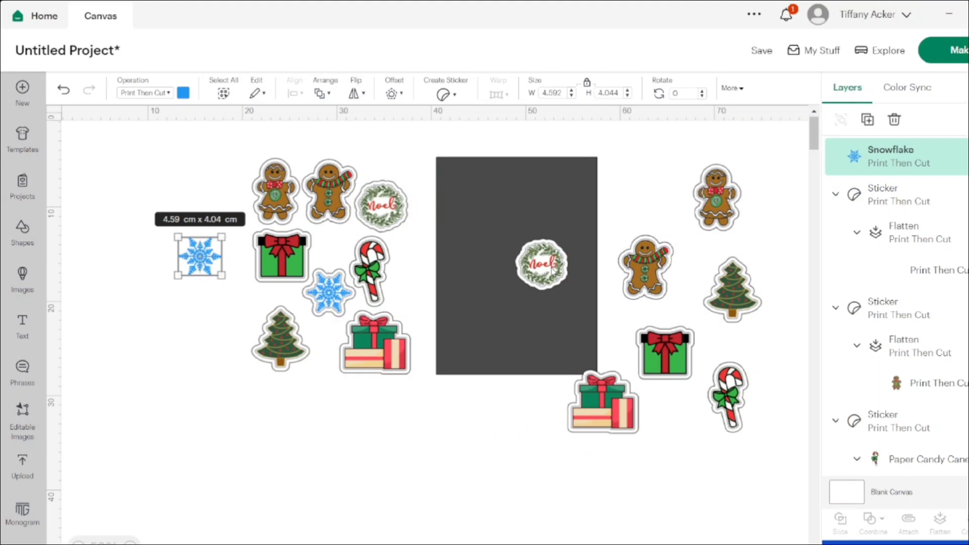
{"action": "left_click_drag", "start_coordinate": [197, 255], "coordinate": [463, 173]}
{"action": "left_click", "coordinate": [480, 278]}
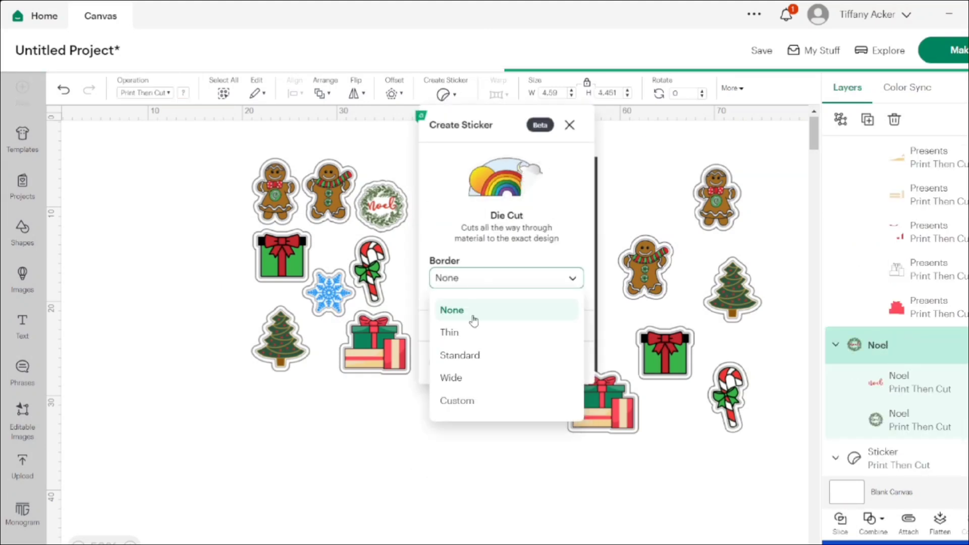
{"action": "left_click", "coordinate": [457, 332]}
{"action": "left_click", "coordinate": [548, 382]}
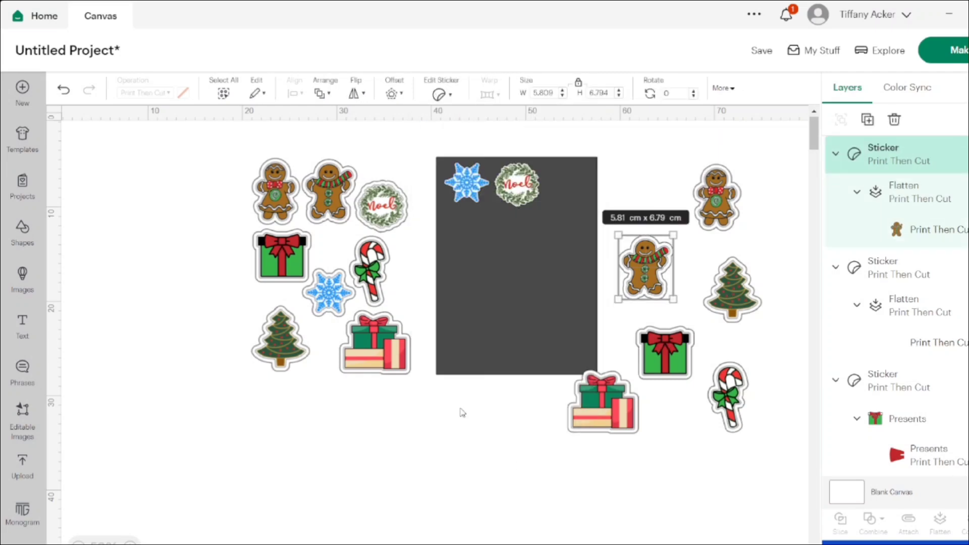
- Select the left cluster of stickers and attach them together
{"action": "left_click_drag", "start_coordinate": [463, 413], "coordinate": [243, 152]}
{"action": "left_click", "coordinate": [909, 523]}
{"action": "scroll", "coordinate": [917, 313], "scroll_direction": "down", "scroll_amount": 5}
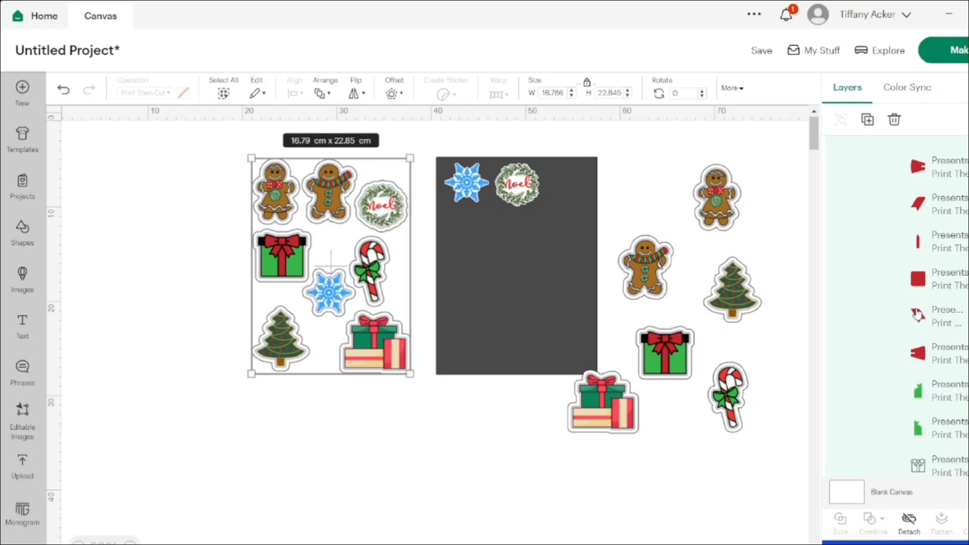
- Start a thin-bordered sticker for the presents design
{"action": "left_click", "coordinate": [591, 399]}
{"action": "left_click", "coordinate": [443, 94]}
{"action": "left_click", "coordinate": [506, 278]}
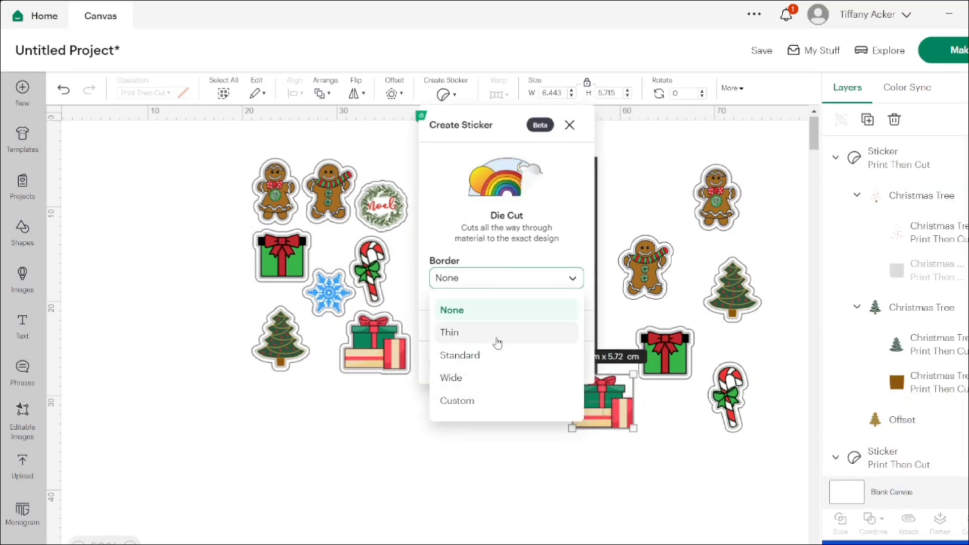
{"action": "left_click", "coordinate": [497, 333]}
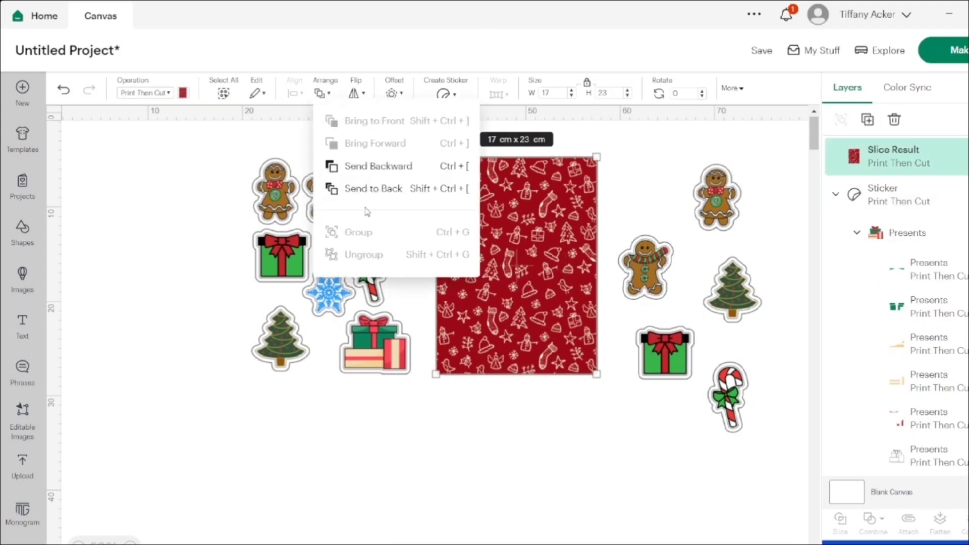
- Slice the red pattern to the sheet and place the thin die-cut gift at its top-right
{"action": "left_click", "coordinate": [654, 353]}
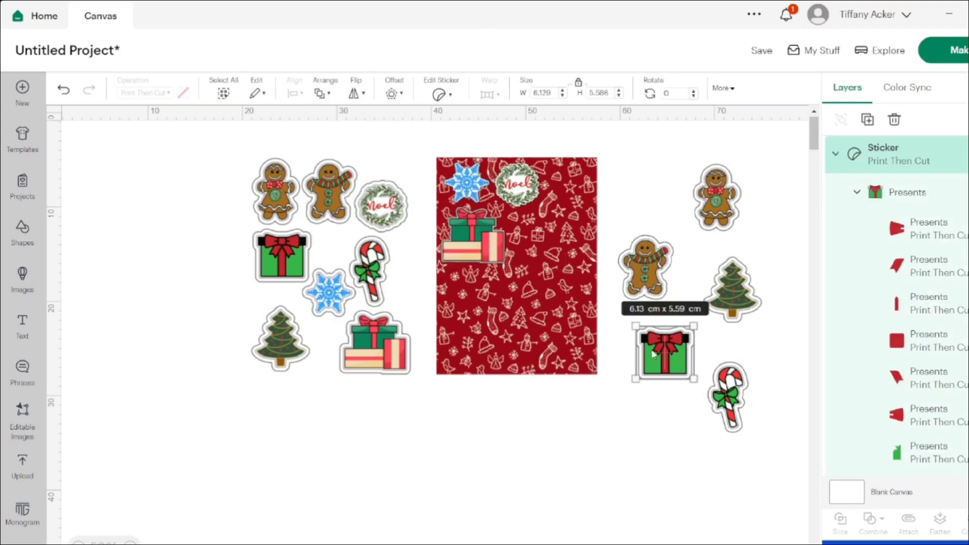
{"action": "left_click", "coordinate": [439, 93]}
{"action": "left_click", "coordinate": [504, 387]}
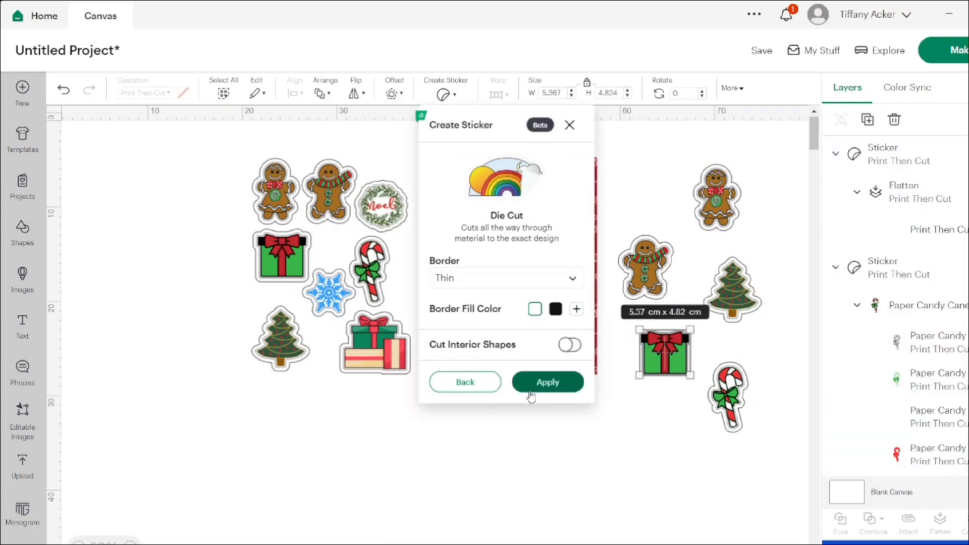
{"action": "left_click_drag", "start_coordinate": [657, 354], "coordinate": [573, 192]}
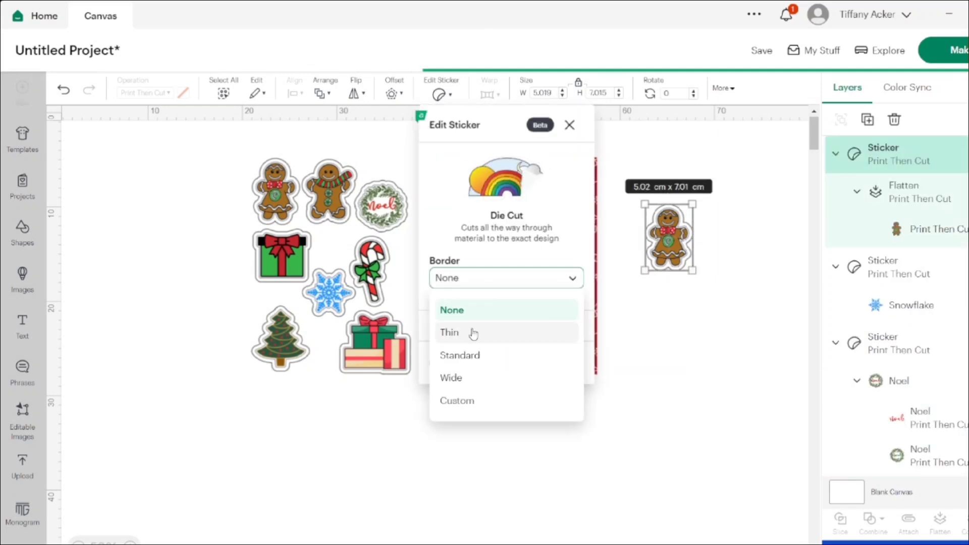
- Give the gingerbread and Merry Christmas designs thin die-cut sticker borders
{"action": "left_click", "coordinate": [472, 333]}
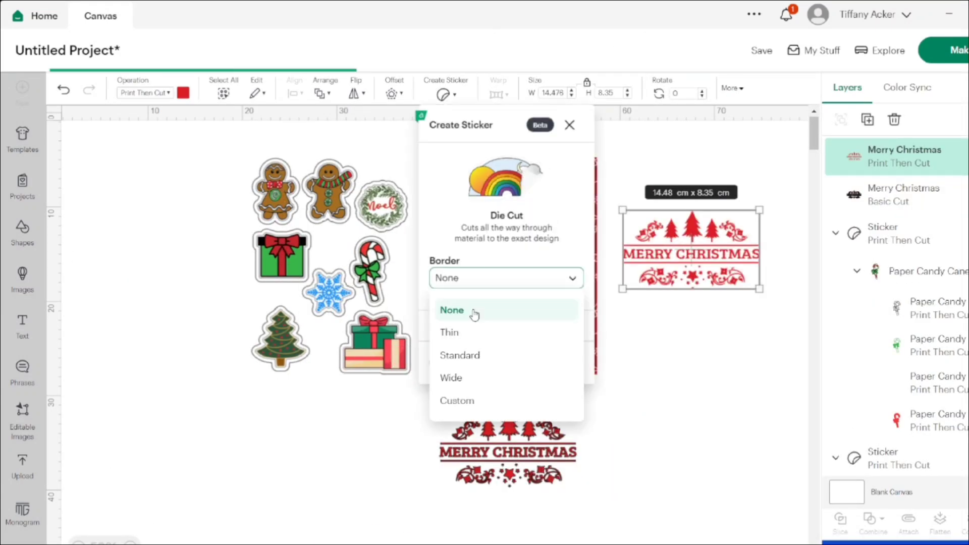
{"action": "left_click", "coordinate": [472, 332]}
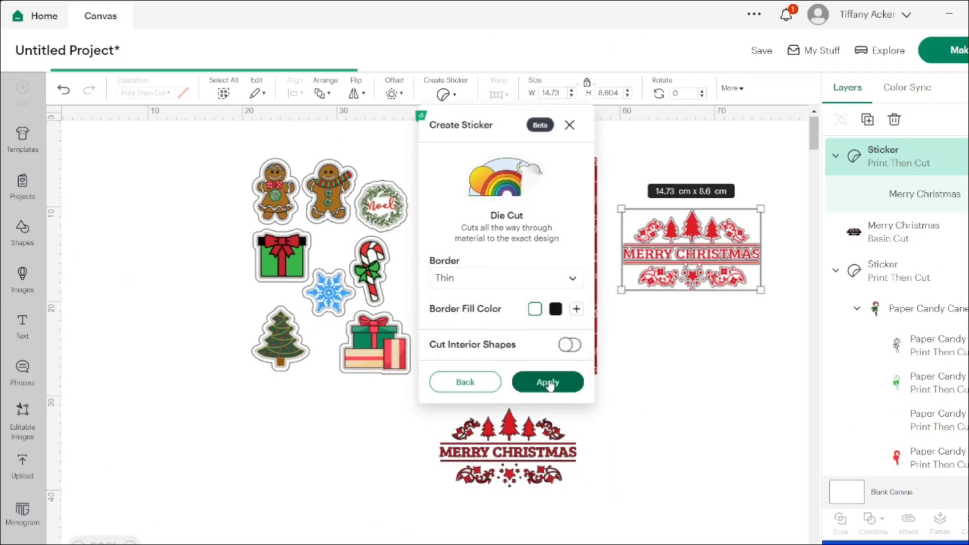
{"action": "left_click", "coordinate": [549, 385]}
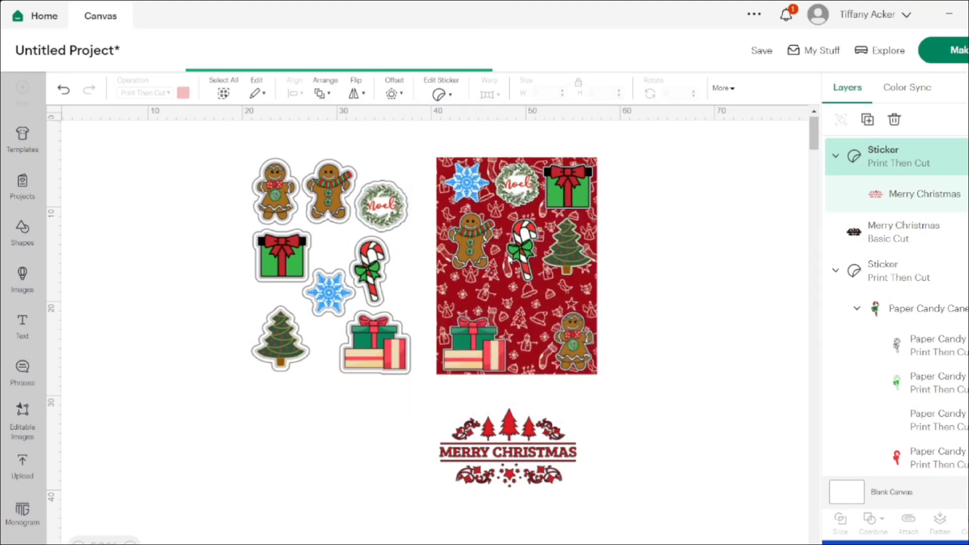
{"action": "left_click", "coordinate": [903, 232]}
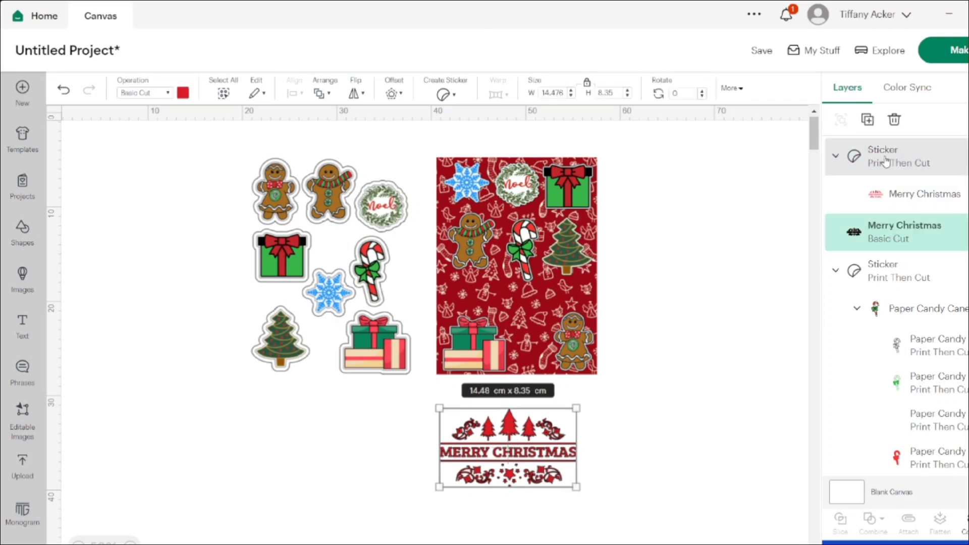
{"action": "left_click", "coordinate": [756, 264]}
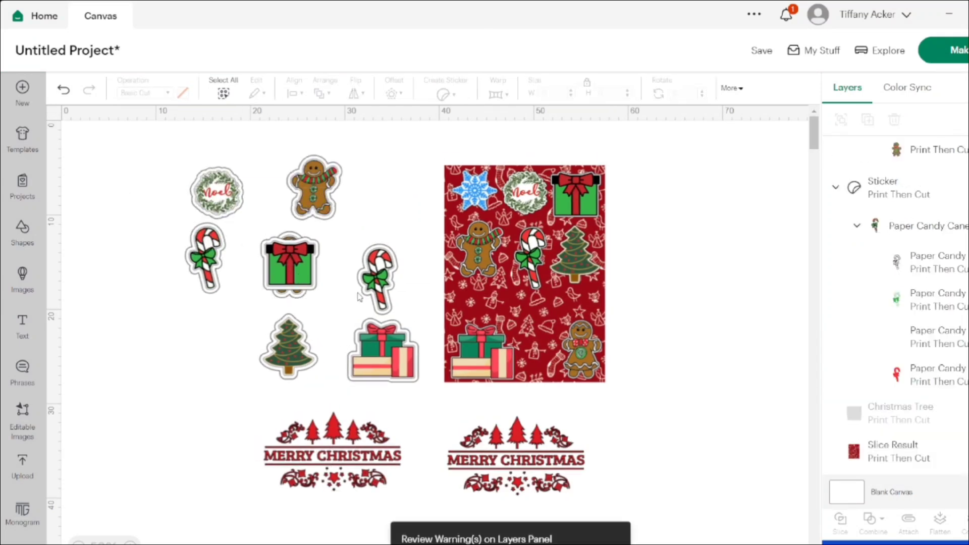
- Try Standard, Wide and kiss-cut border options on Merry Christmas, then close without converting
{"action": "left_click", "coordinate": [333, 454]}
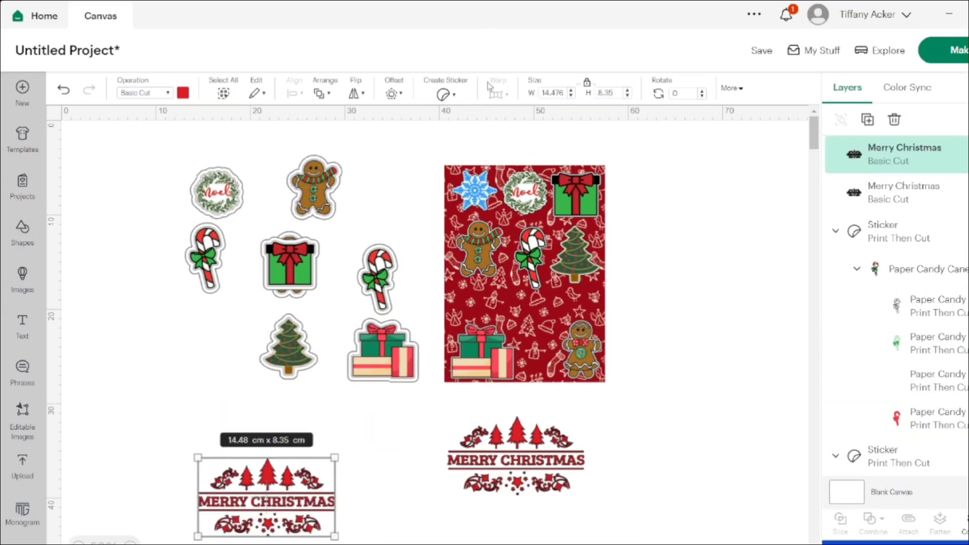
{"action": "left_click", "coordinate": [441, 94]}
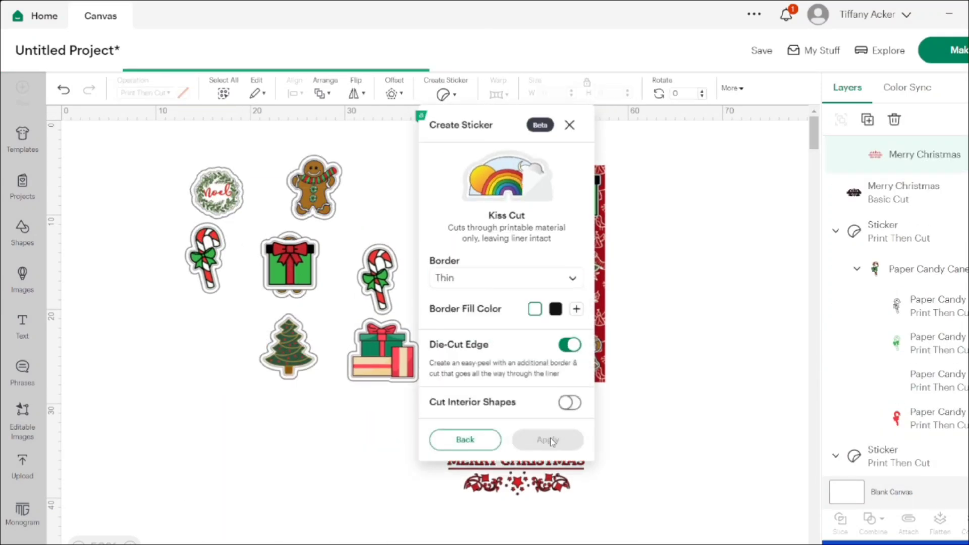
{"action": "left_click", "coordinate": [571, 277]}
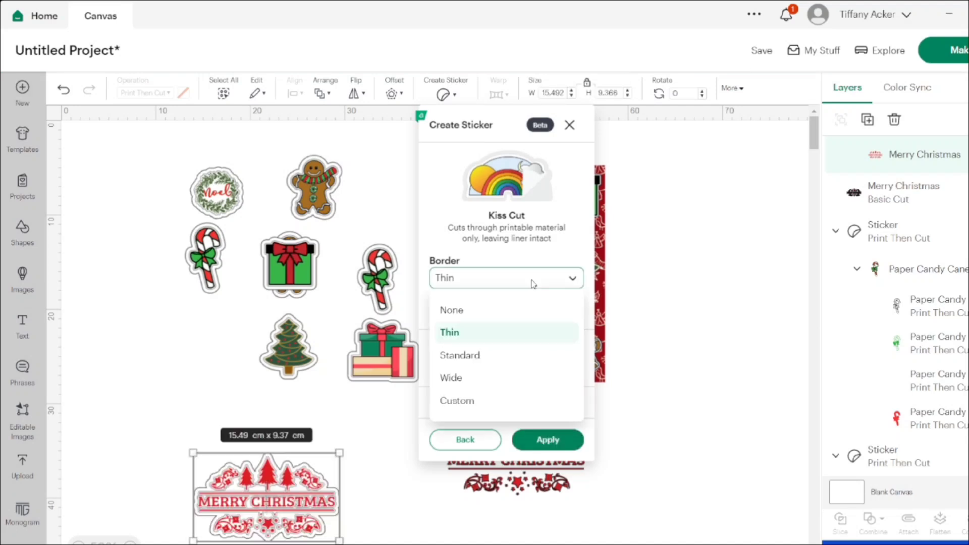
{"action": "left_click", "coordinate": [514, 352]}
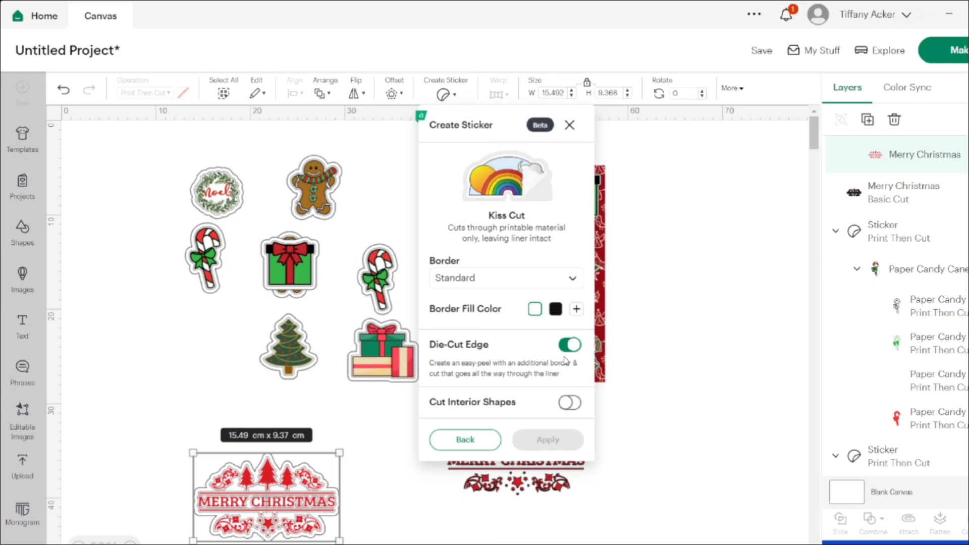
{"action": "left_click", "coordinate": [499, 282]}
{"action": "left_click", "coordinate": [480, 379]}
{"action": "left_click", "coordinate": [465, 440]}
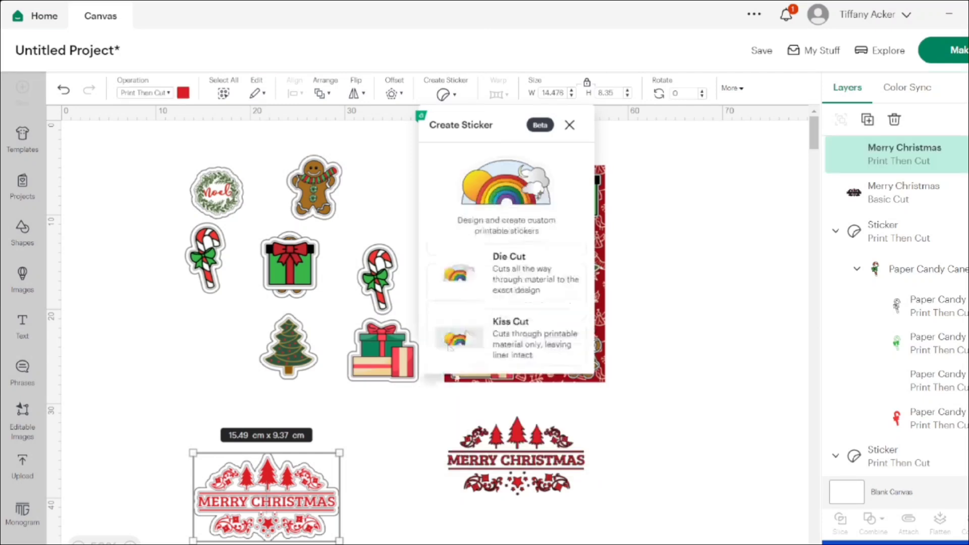
{"action": "left_click", "coordinate": [448, 349]}
{"action": "left_click", "coordinate": [505, 278]}
{"action": "left_click", "coordinate": [455, 411]}
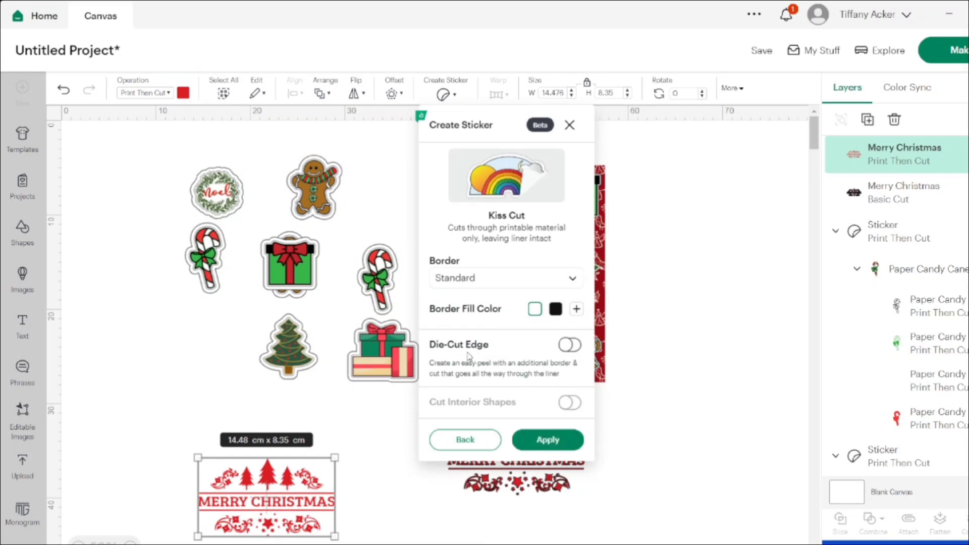
{"action": "left_click", "coordinate": [570, 344]}
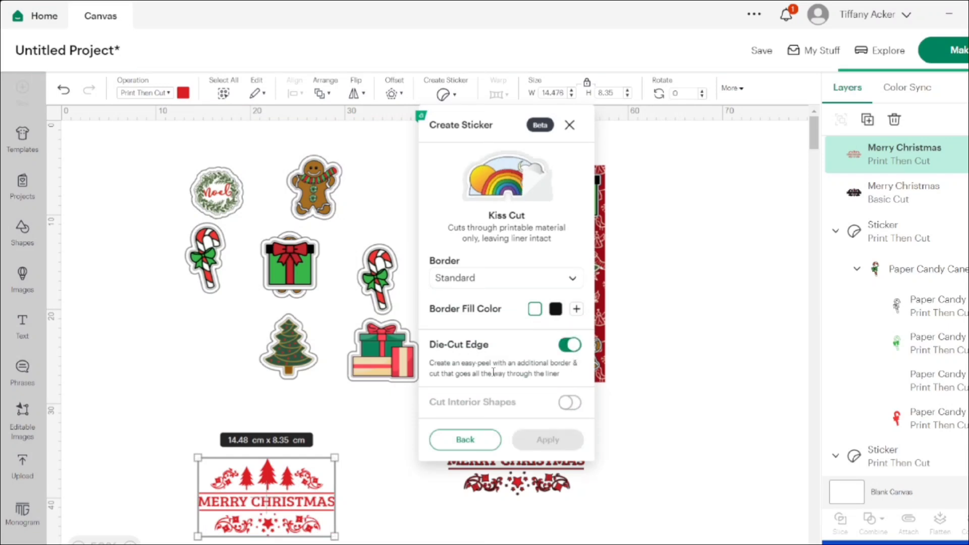
{"action": "left_click", "coordinate": [570, 125]}
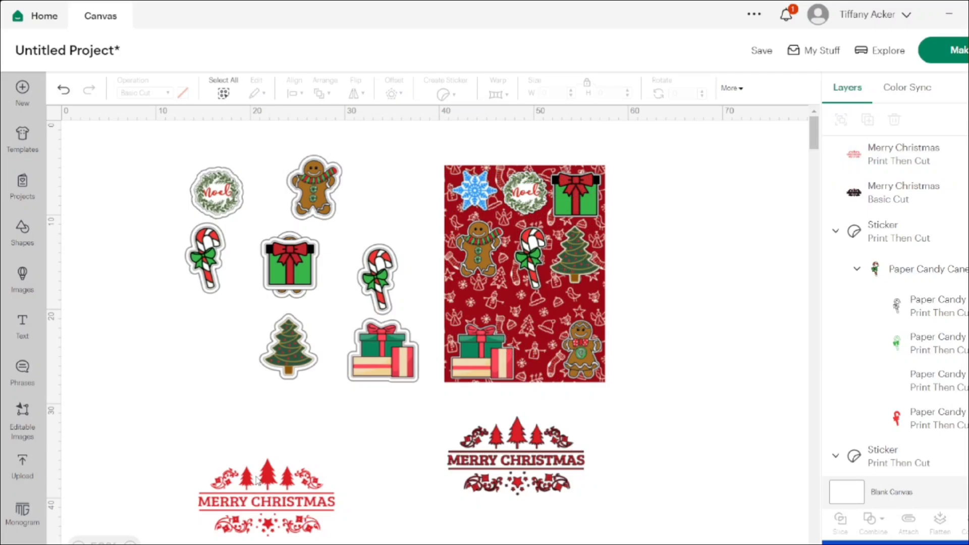
- Save the project as 'christmas stickers'
{"action": "left_click", "coordinate": [764, 52]}
{"action": "type", "text": "christmas stickers"}
{"action": "key", "text": "Return"}
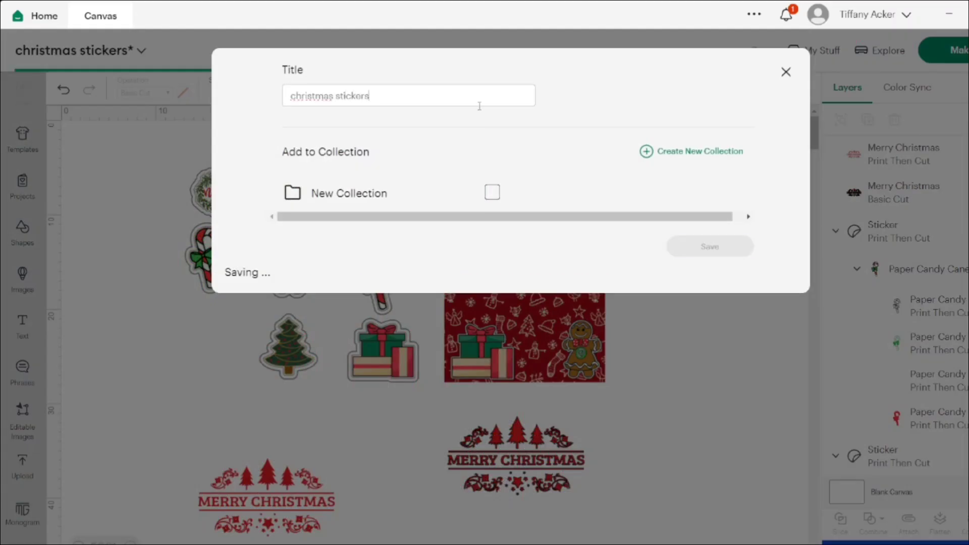
- Move Merry Christmas beside the sheet and make it a die-cut sticker with a Standard border
{"action": "left_click_drag", "start_coordinate": [516, 454], "coordinate": [688, 232]}
{"action": "left_click", "coordinate": [443, 94]}
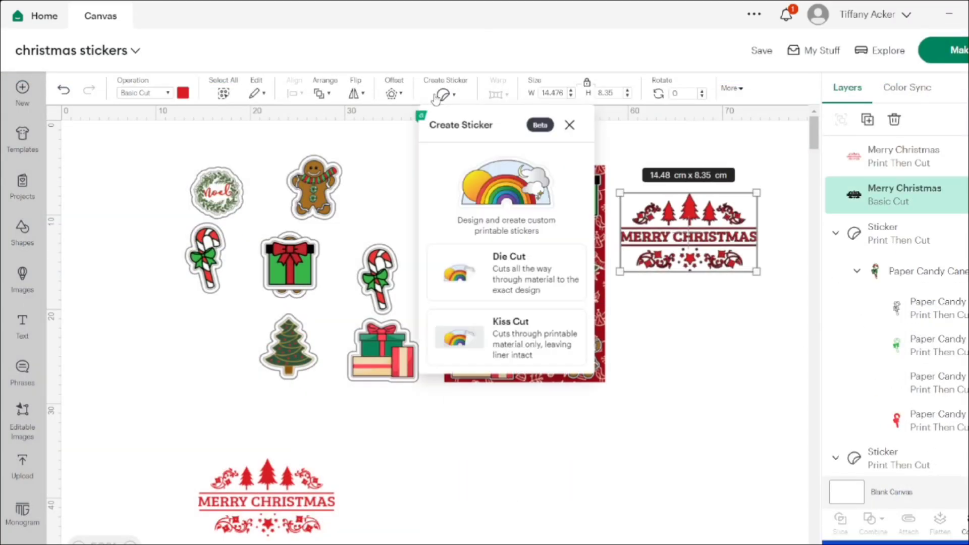
{"action": "left_click", "coordinate": [505, 282]}
{"action": "left_click", "coordinate": [507, 278]}
{"action": "left_click", "coordinate": [461, 353]}
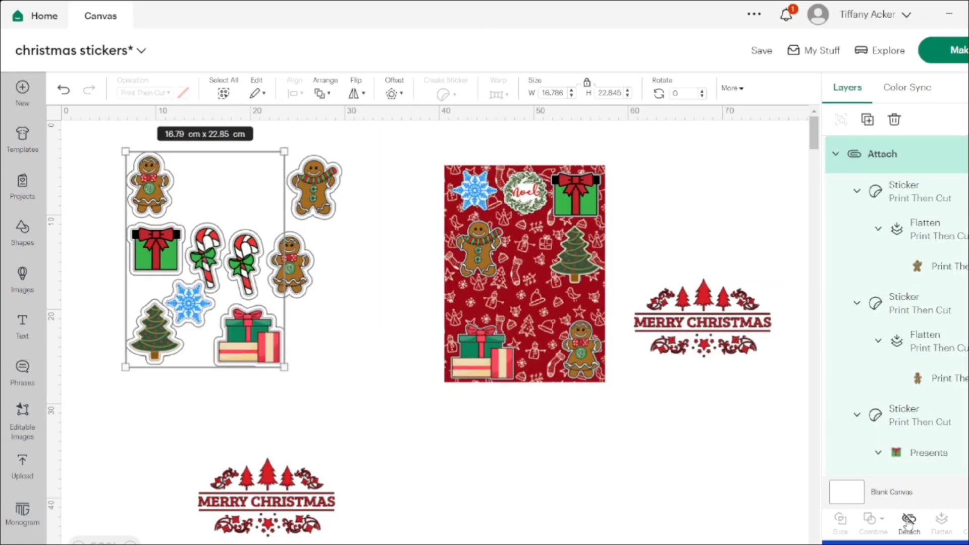
- Detach the attached stickers and move a candy cane right of the sheet
{"action": "left_click", "coordinate": [908, 522]}
{"action": "left_click_drag", "start_coordinate": [207, 258], "coordinate": [682, 429]}
{"action": "left_click", "coordinate": [203, 330]}
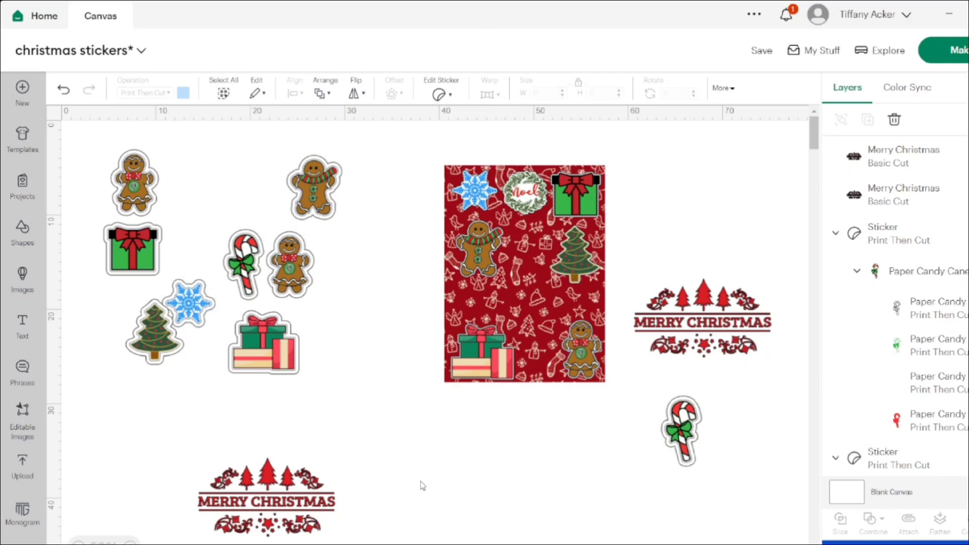
- Detach the left sticker group and continue to the Prepare screen with 3 mats
{"action": "left_click", "coordinate": [180, 370]}
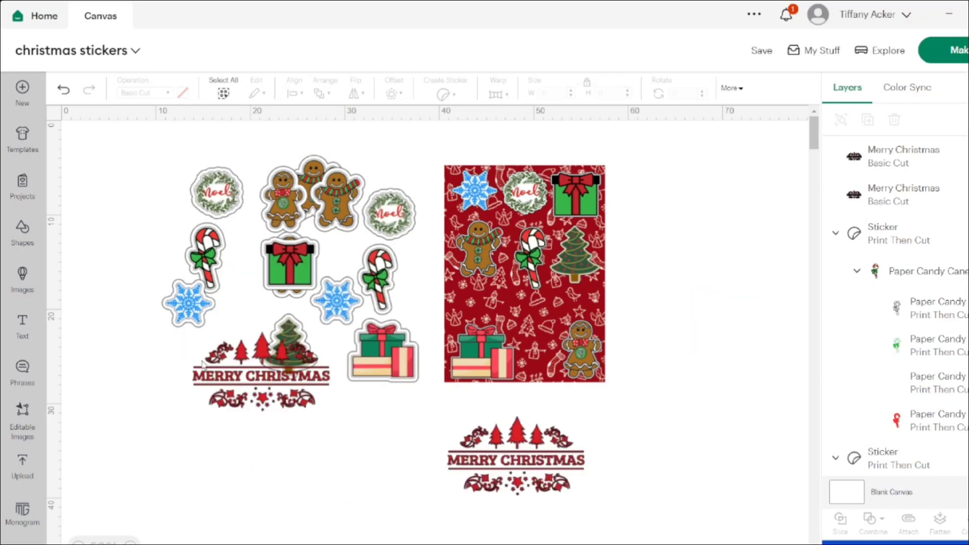
{"action": "left_click", "coordinate": [202, 362]}
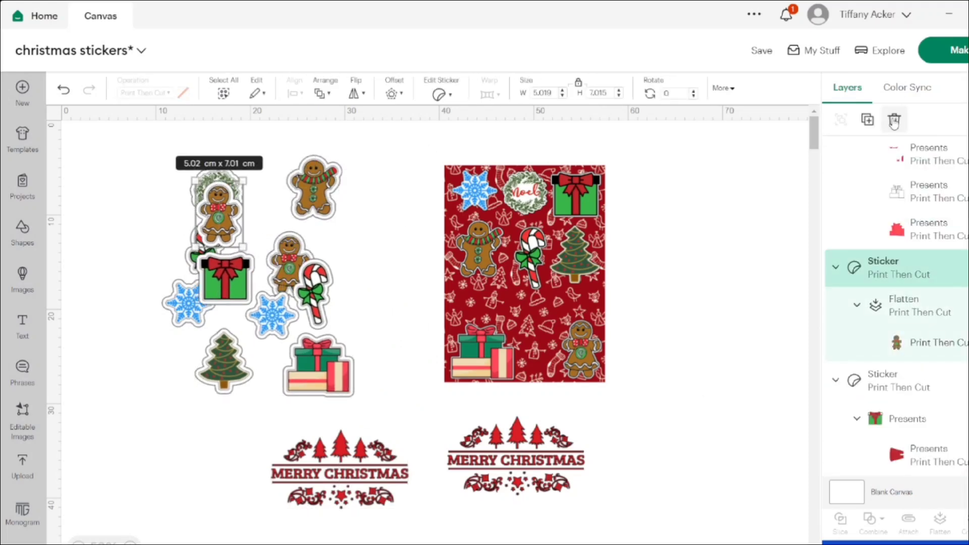
{"action": "left_click", "coordinate": [278, 196]}
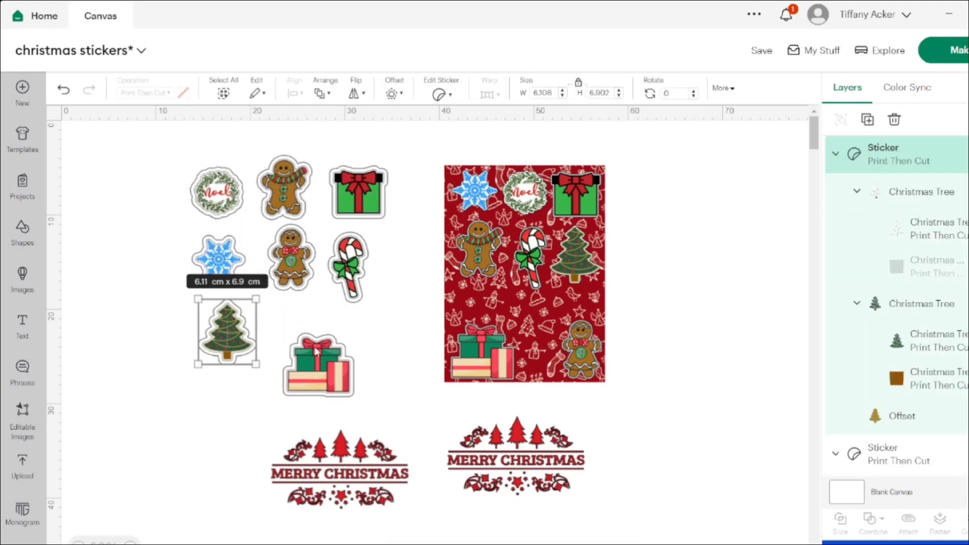
{"action": "left_click", "coordinate": [492, 281]}
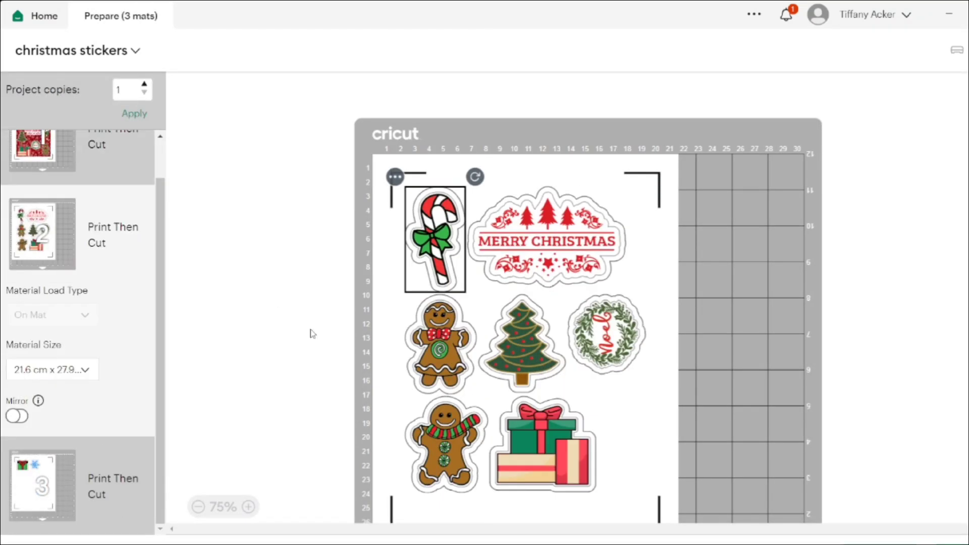
- Rearrange mat 2's stickers: tree top right, Merry Christmas lower, wreath above it
{"action": "scroll", "coordinate": [312, 334], "scroll_direction": "down", "scroll_amount": 3}
{"action": "left_click_drag", "start_coordinate": [543, 301], "coordinate": [595, 338]}
{"action": "scroll", "coordinate": [596, 338], "scroll_direction": "up", "scroll_amount": 2}
{"action": "left_click_drag", "start_coordinate": [606, 261], "coordinate": [621, 248]}
{"action": "left_click_drag", "start_coordinate": [439, 272], "coordinate": [425, 293]}
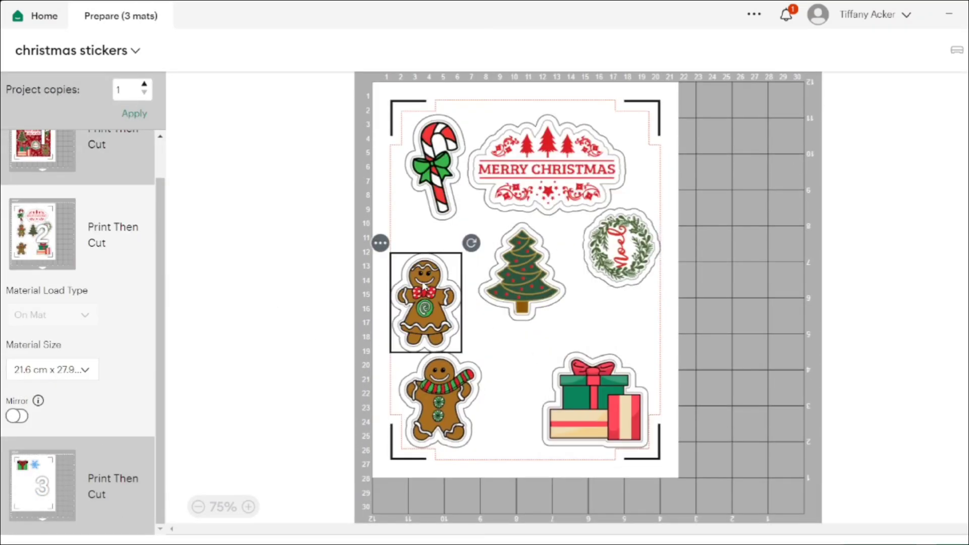
{"action": "left_click_drag", "start_coordinate": [524, 286], "coordinate": [598, 154]}
{"action": "left_click_drag", "start_coordinate": [546, 169], "coordinate": [531, 340]}
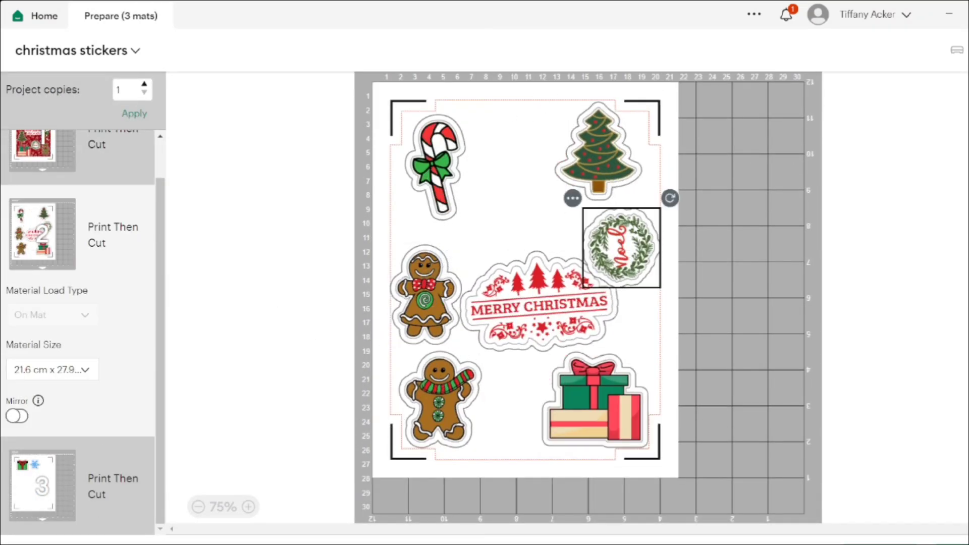
{"action": "left_click_drag", "start_coordinate": [621, 248], "coordinate": [512, 212]}
{"action": "left_click_drag", "start_coordinate": [530, 340], "coordinate": [582, 273]}
- Rotate Merry Christmas, reposition the tree, wreath and gift, and move the snowflake to mat 2
{"action": "left_click", "coordinate": [667, 182]}
{"action": "left_click", "coordinate": [631, 268]}
{"action": "left_click_drag", "start_coordinate": [671, 207], "coordinate": [520, 178]}
{"action": "left_click_drag", "start_coordinate": [598, 152], "coordinate": [510, 149]}
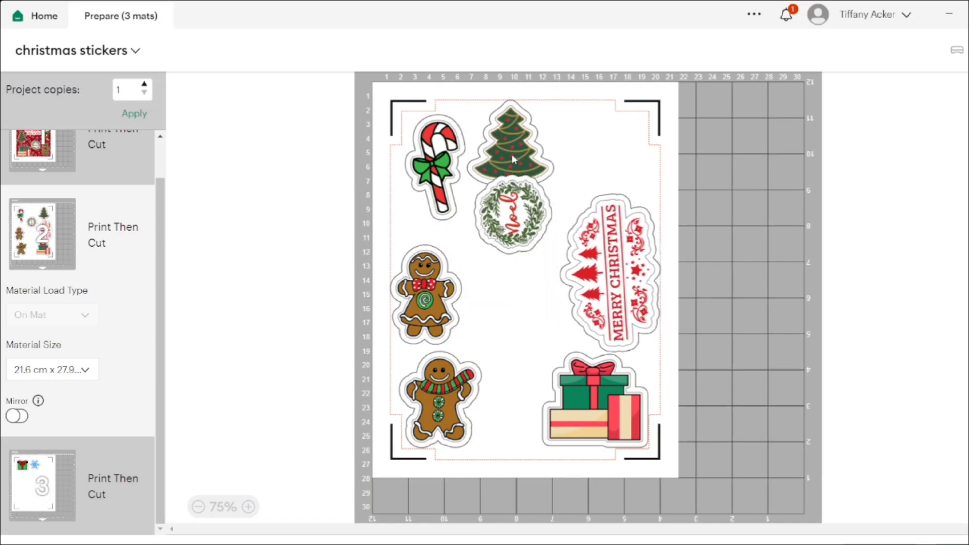
{"action": "left_click_drag", "start_coordinate": [521, 215], "coordinate": [609, 154]}
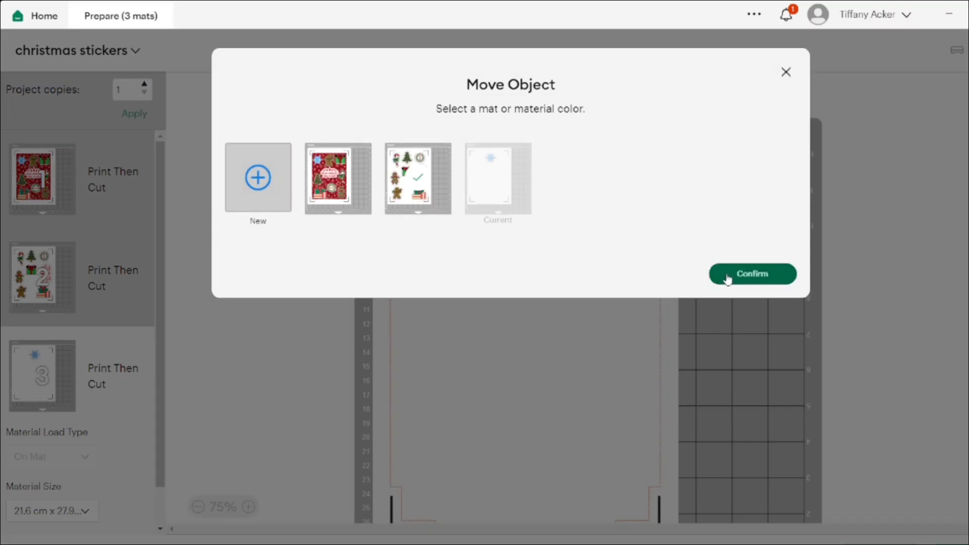
{"action": "left_click", "coordinate": [751, 273]}
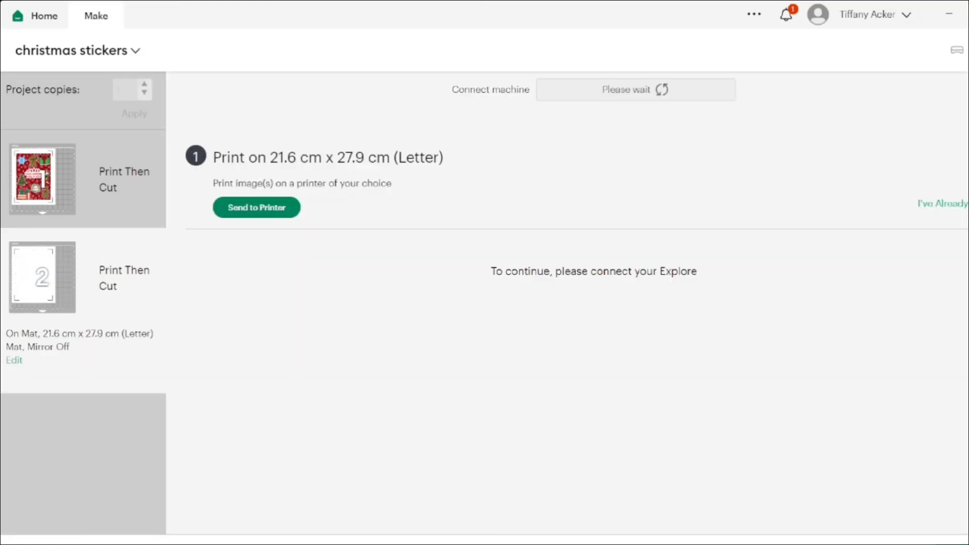
- Print the sticker sheet through the system print dialog with the paper type changed
{"action": "left_click", "coordinate": [241, 207]}
{"action": "left_click", "coordinate": [729, 278]}
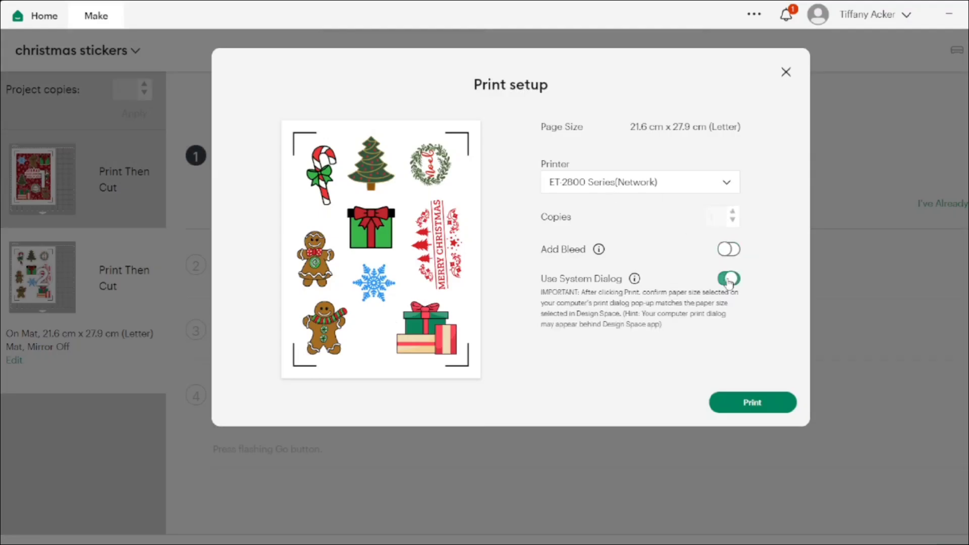
{"action": "left_click", "coordinate": [752, 402]}
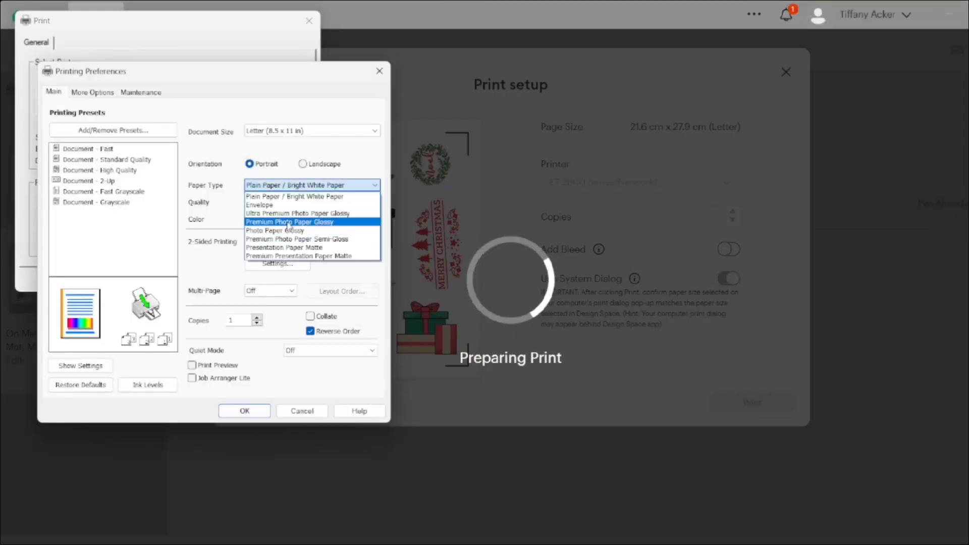
{"action": "left_click", "coordinate": [281, 219]}
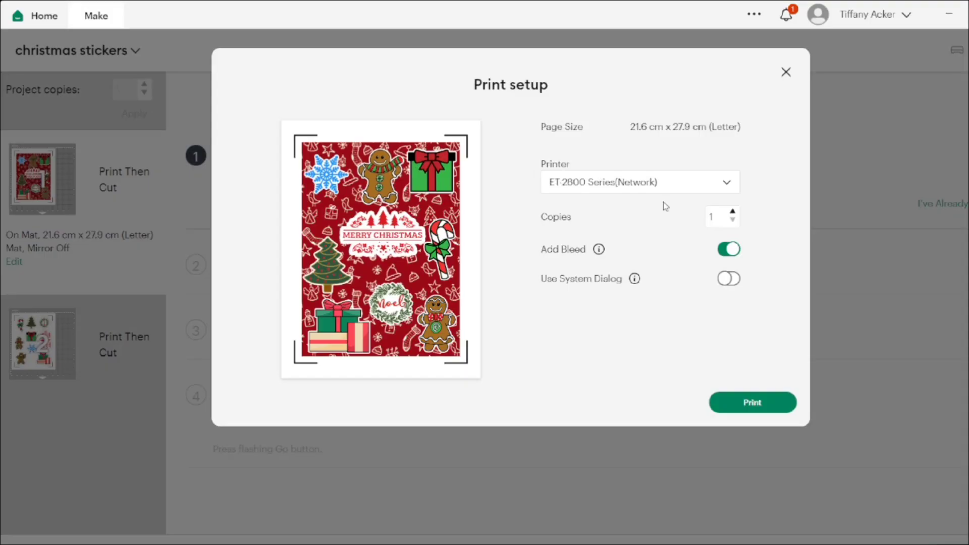
{"action": "left_click", "coordinate": [752, 401]}
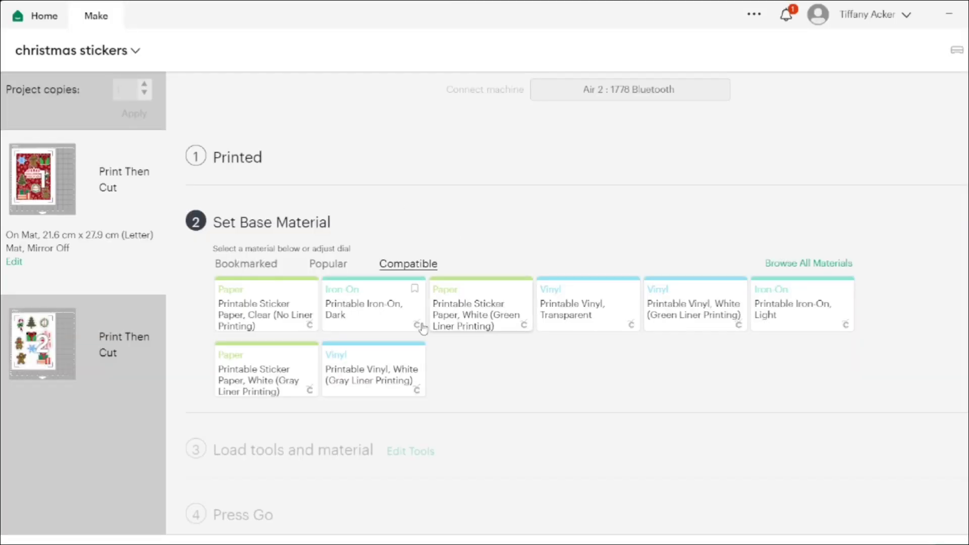
- Choose Printable Sticker Paper, White (Gray Liner Printing) and set Die-Cut Pressure to More
{"action": "left_click", "coordinate": [277, 399]}
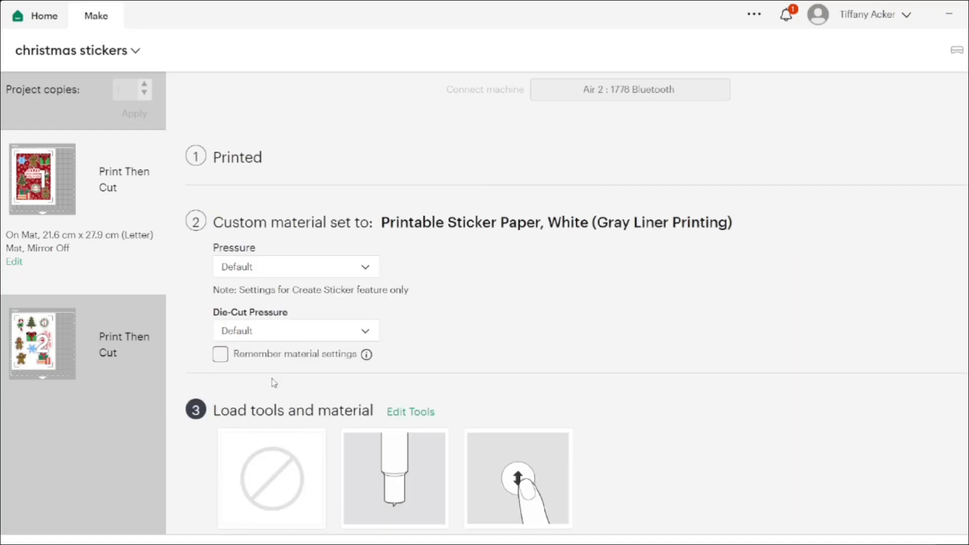
{"action": "left_click", "coordinate": [335, 268]}
{"action": "left_click", "coordinate": [316, 330]}
{"action": "left_click", "coordinate": [303, 354]}
{"action": "scroll", "coordinate": [416, 339], "scroll_direction": "down", "scroll_amount": 3}
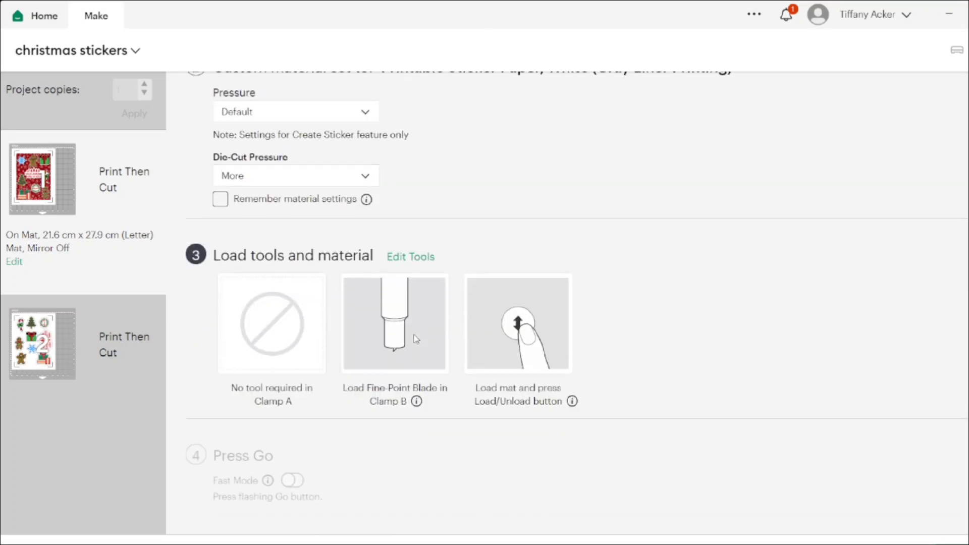
{"action": "scroll", "coordinate": [416, 339], "scroll_direction": "up", "scroll_amount": 3}
- On mat 2, confirm Kiss-Cut Pressure Default and Die-Cut Pressure More, then return to mat 1
{"action": "left_click", "coordinate": [102, 350]}
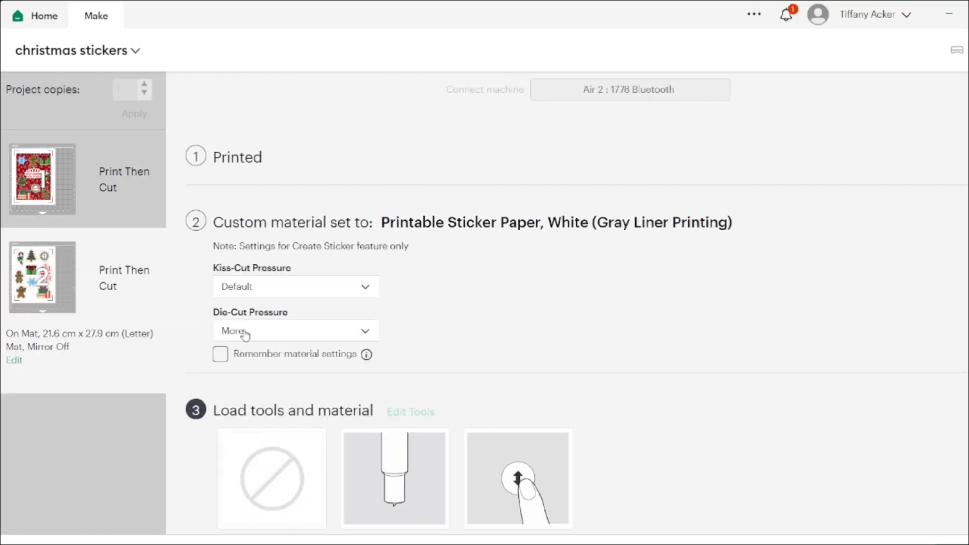
{"action": "left_click", "coordinate": [249, 292]}
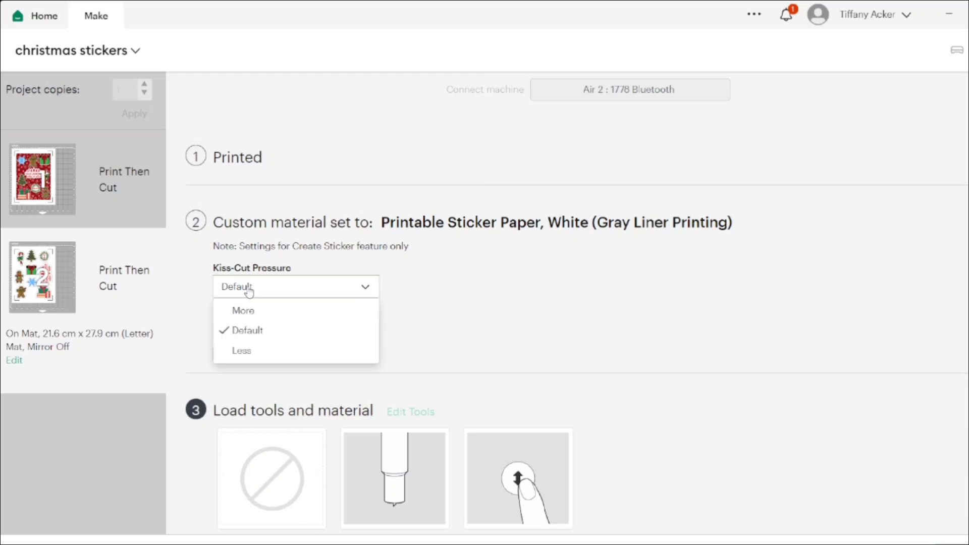
{"action": "left_click", "coordinate": [248, 331]}
{"action": "left_click", "coordinate": [242, 331]}
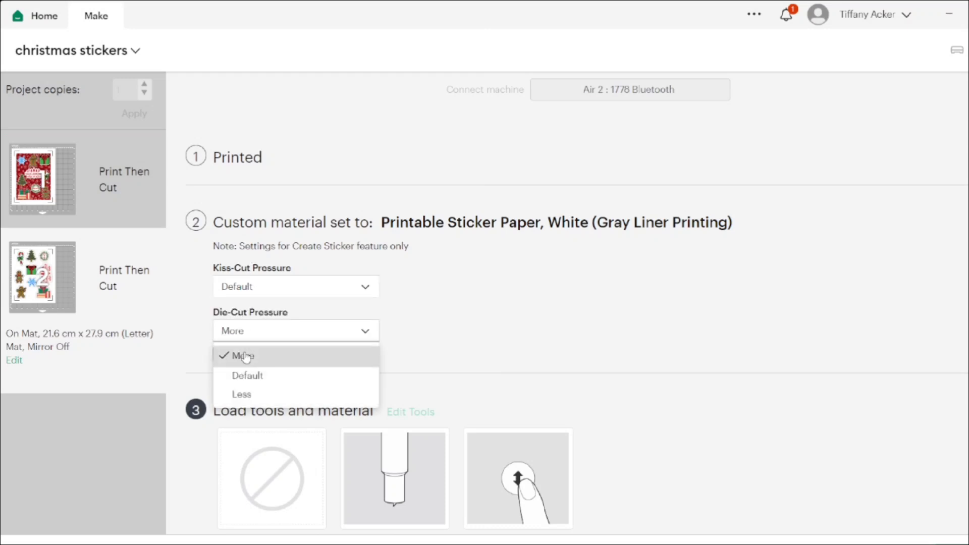
{"action": "left_click", "coordinate": [244, 356]}
{"action": "left_click", "coordinate": [122, 186]}
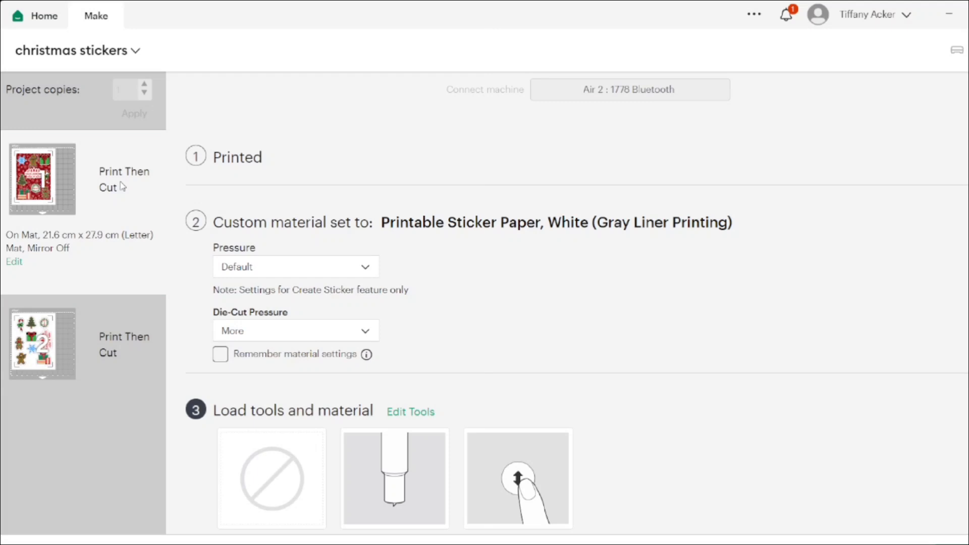